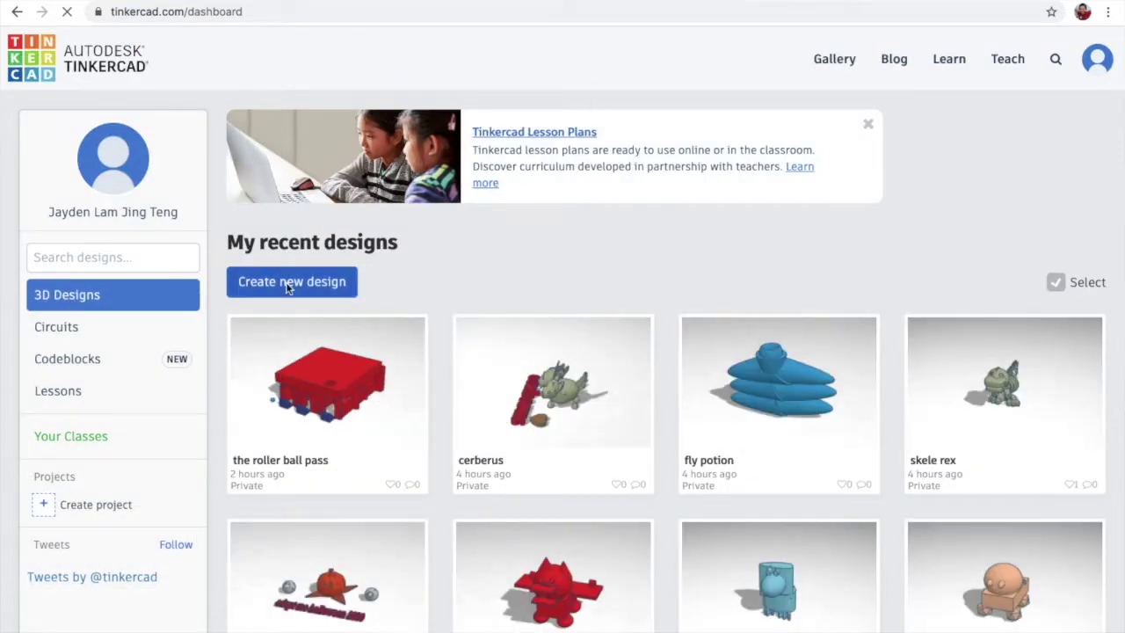
# - Start a new blank 3D design from My recent designs, opening 'Grand Blad-Kup'
pyautogui.click(286, 283)
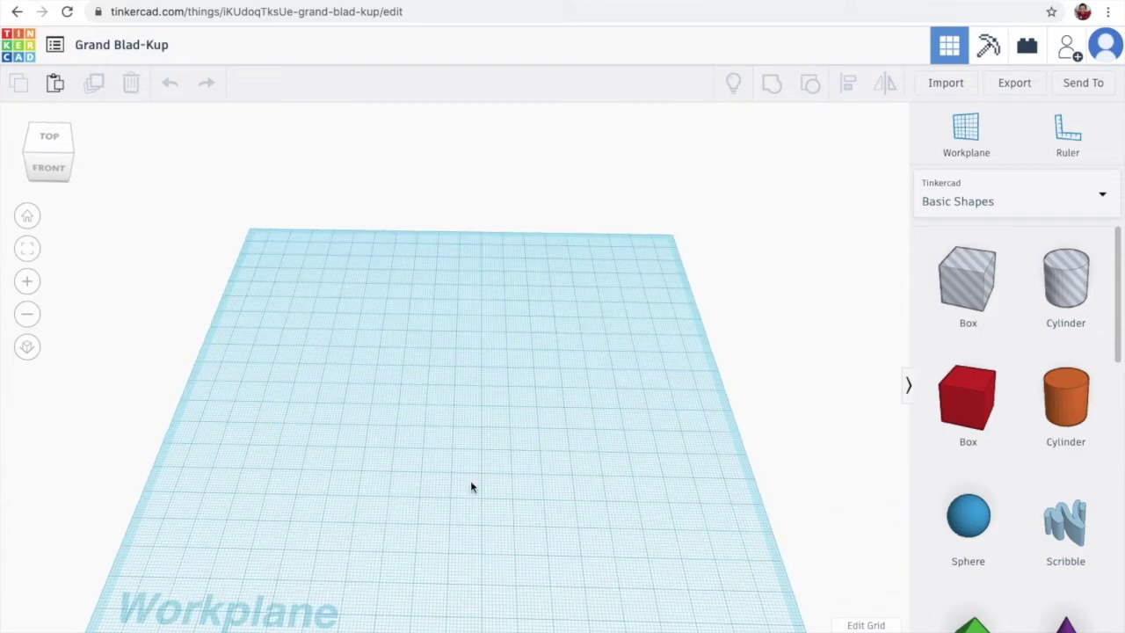
# - Orbit around the empty Grand Blad-Kup workplane and browse the Basic Shapes panel
pyautogui.moveTo(470, 480); pyautogui.dragTo(622, 467, button='right')
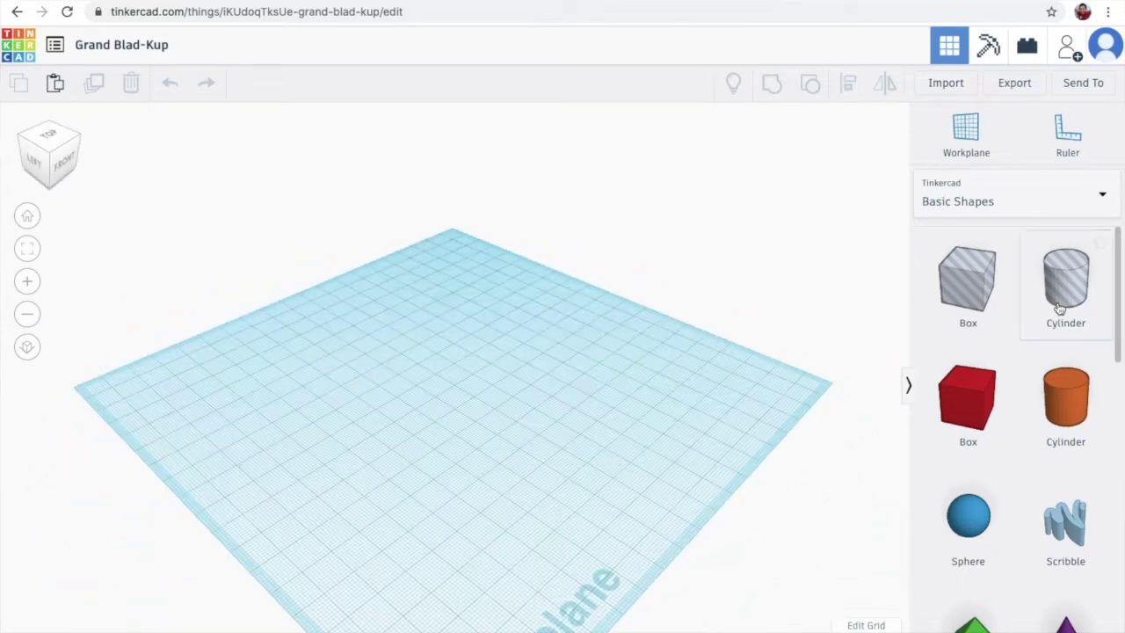
pyautogui.scroll(-5, 1055, 413)
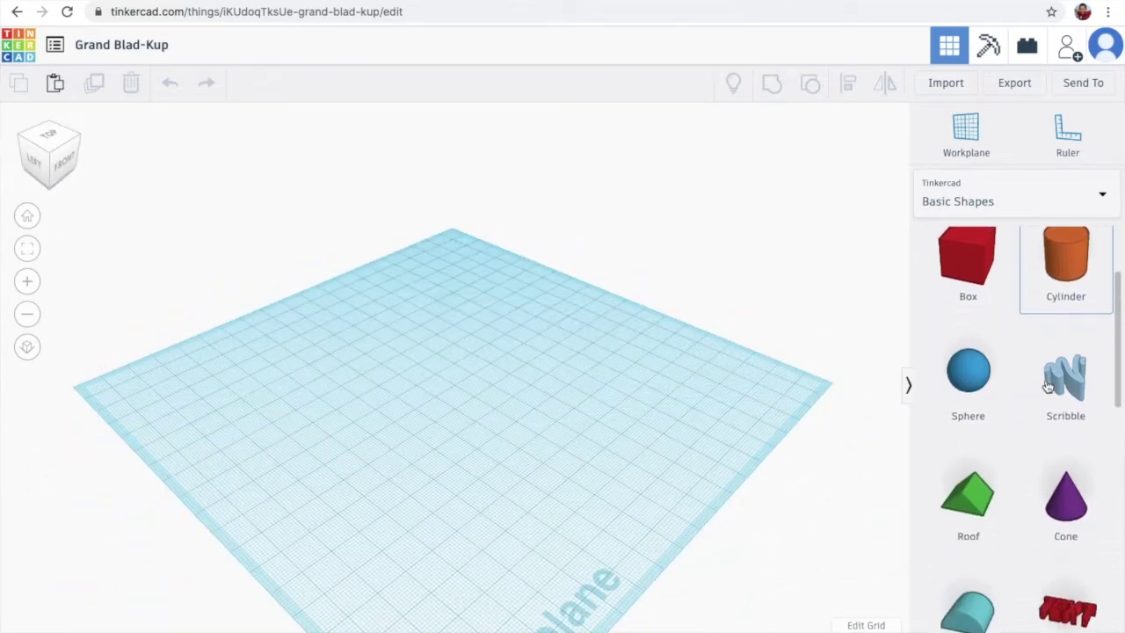
pyautogui.scroll(1, 1047, 387)
pyautogui.scroll(-8, 1048, 386)
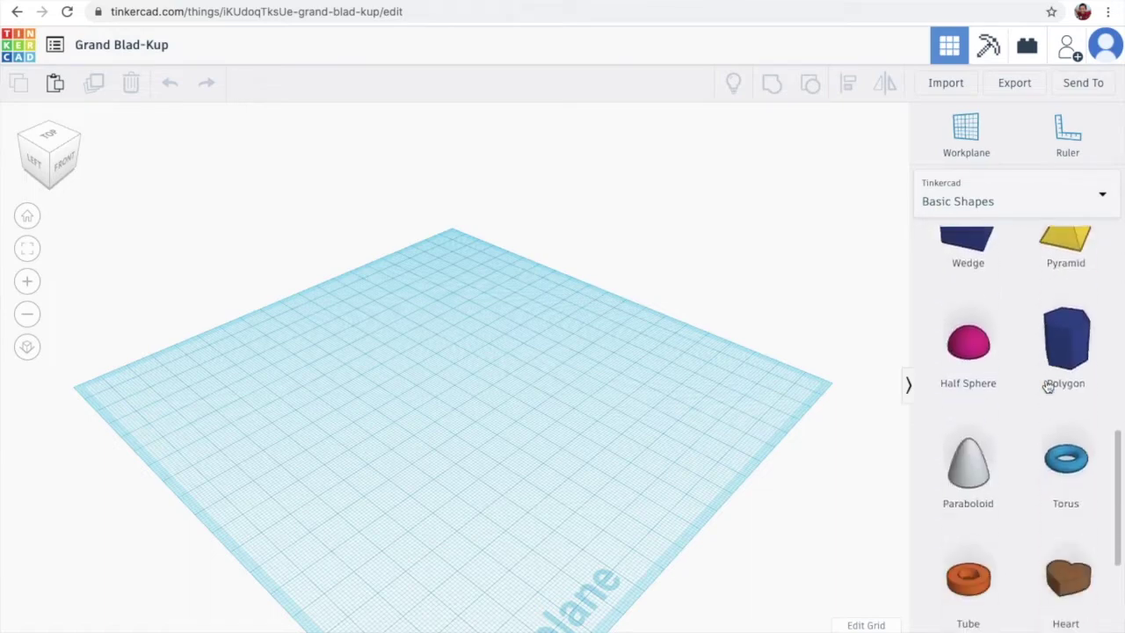
pyautogui.scroll(10, 1047, 386)
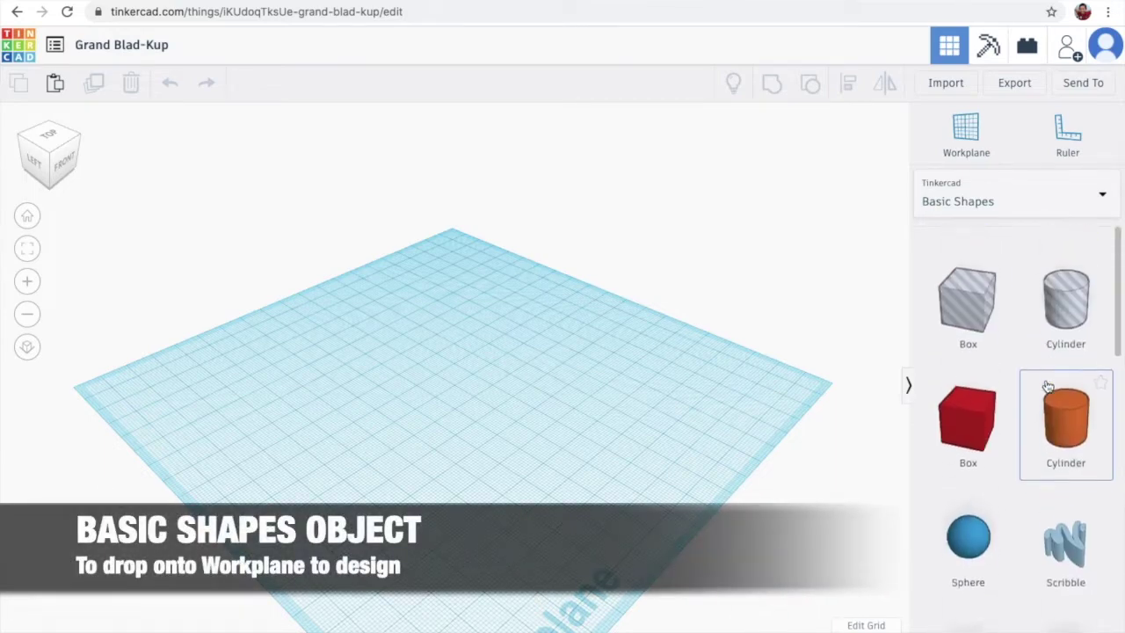
pyautogui.scroll(-4, 1048, 387)
pyautogui.scroll(-3, 1047, 387)
pyautogui.scroll(8, 1047, 387)
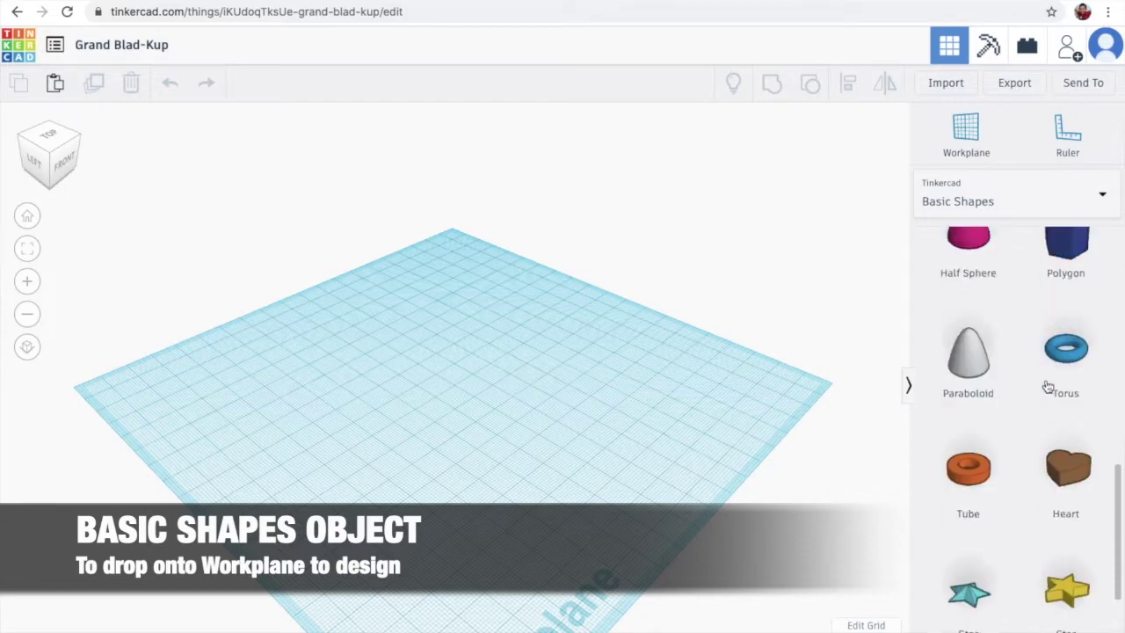
pyautogui.click(775, 389)
pyautogui.moveTo(775, 389); pyautogui.dragTo(633, 430, button='right')
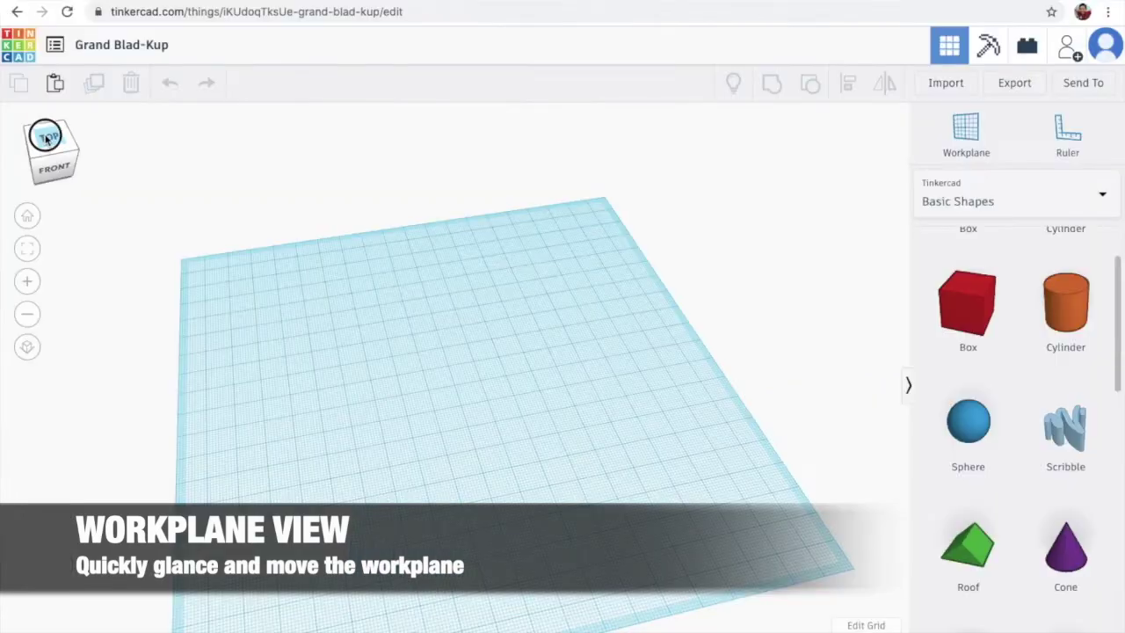
pyautogui.moveTo(45, 137); pyautogui.dragTo(121, 125)
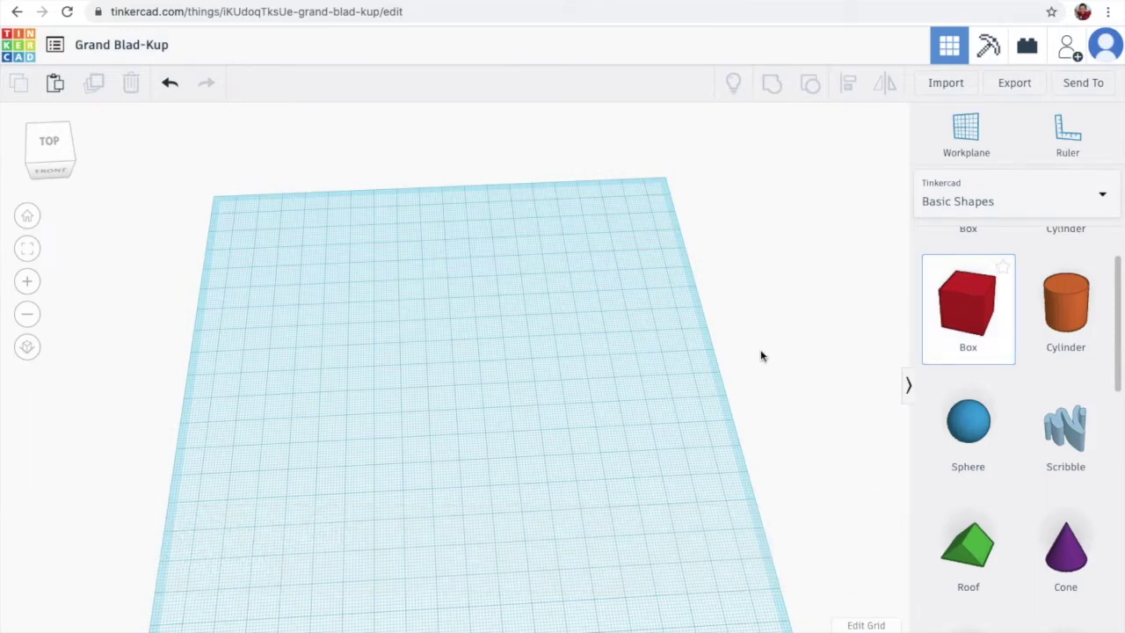
# - Place a red box on the workplane and set its height to 3 mm
pyautogui.click(443, 427)
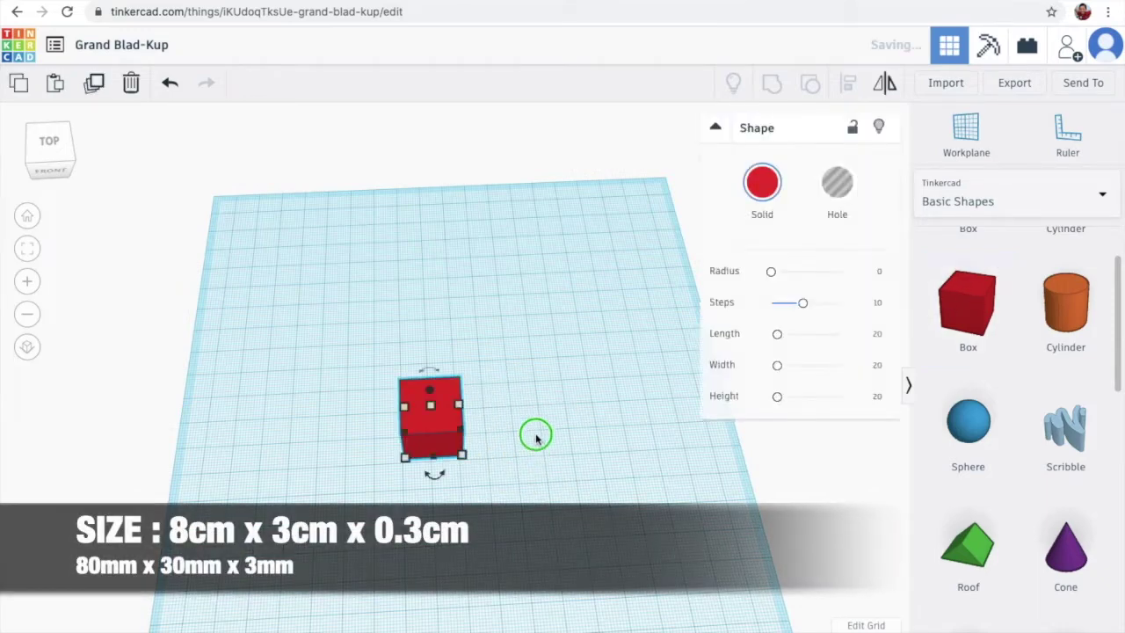
pyautogui.moveTo(532, 434); pyautogui.dragTo(524, 381, button='right')
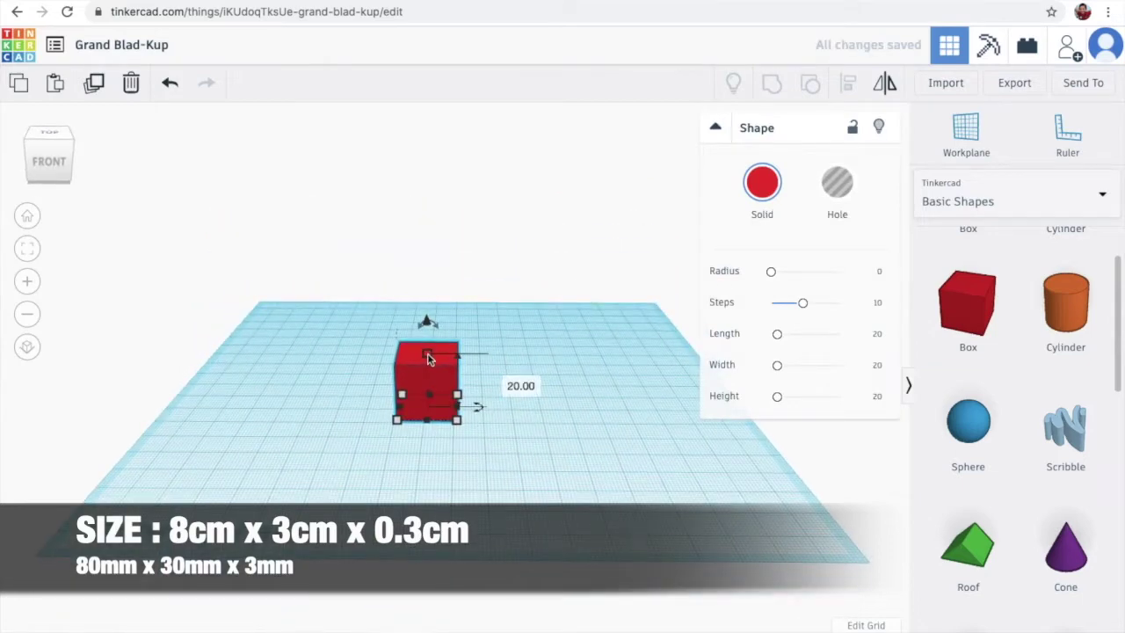
pyautogui.moveTo(428, 363); pyautogui.dragTo(431, 366)
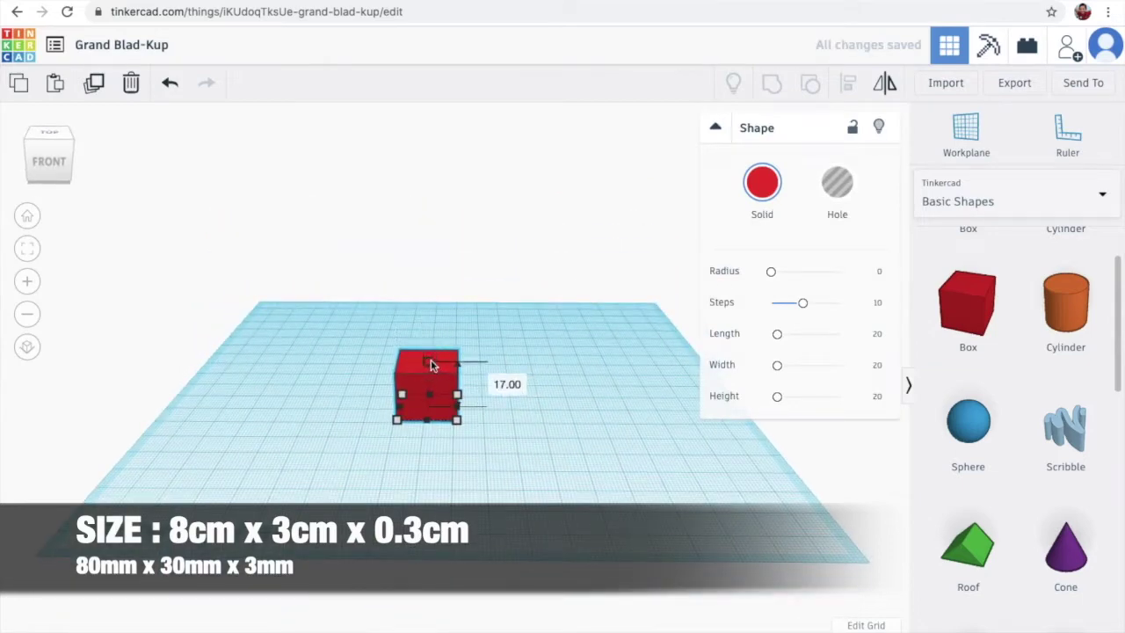
pyautogui.press('BackSpace')
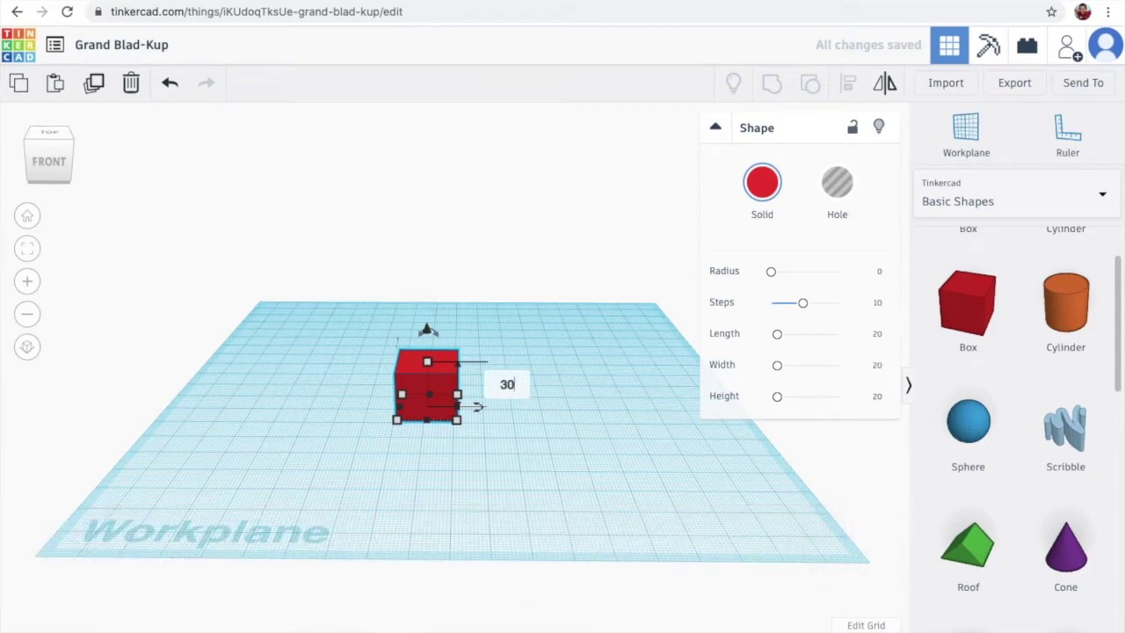
pyautogui.press('Return')
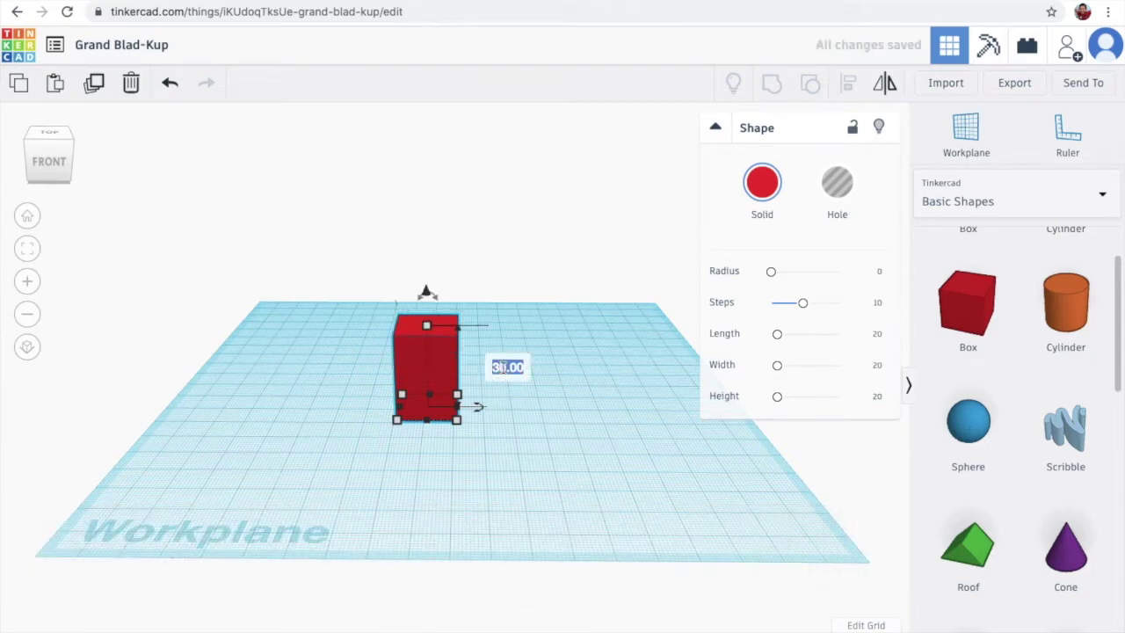
pyautogui.press('Return')
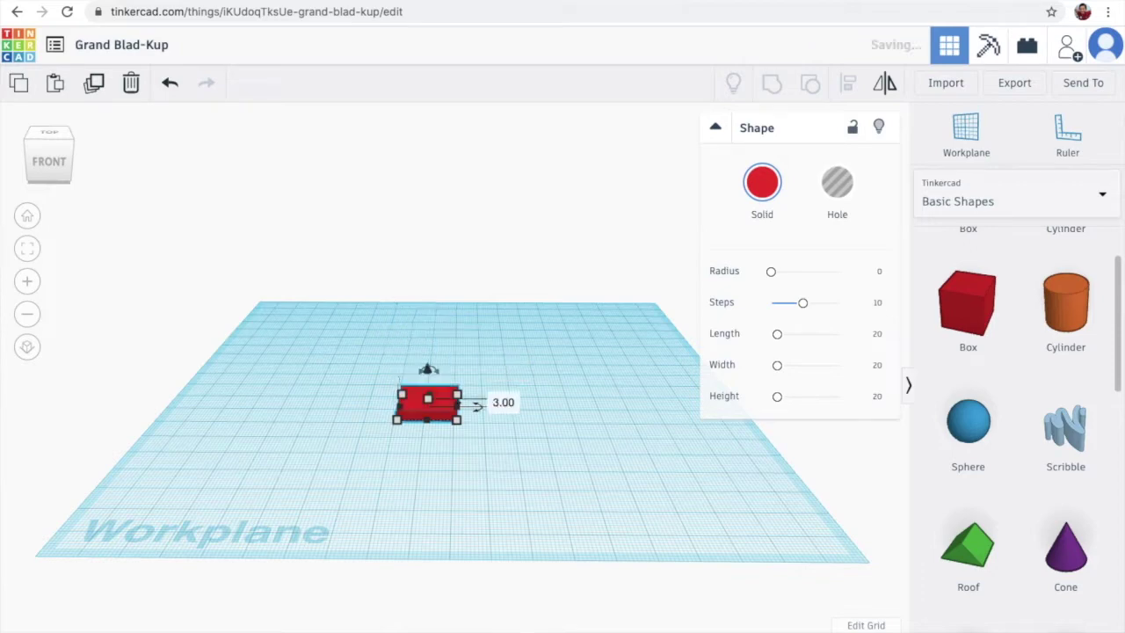
# - Set the slab's length to 80 mm and its width to 30 mm
pyautogui.moveTo(605, 349); pyautogui.dragTo(613, 389, button='right')
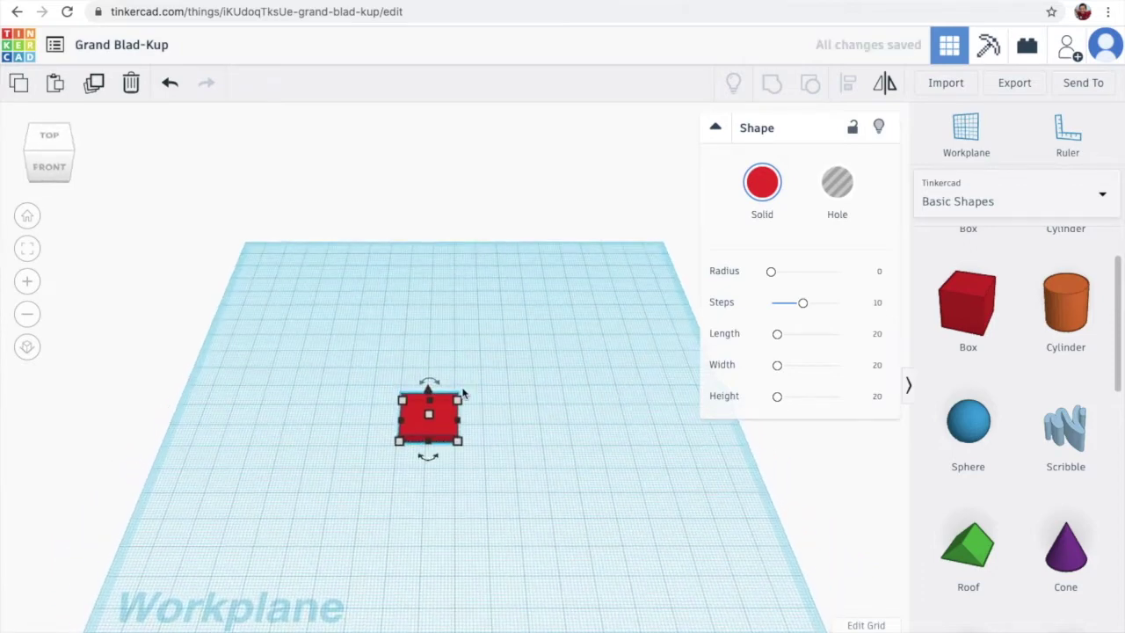
pyautogui.moveTo(463, 424); pyautogui.dragTo(468, 425)
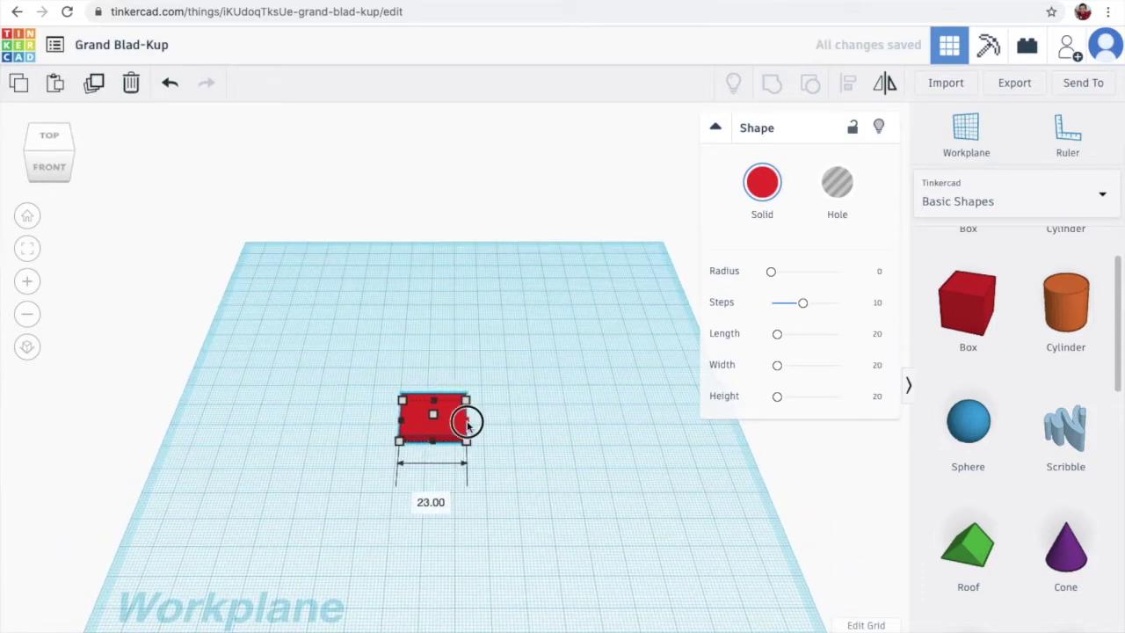
pyautogui.click(421, 504)
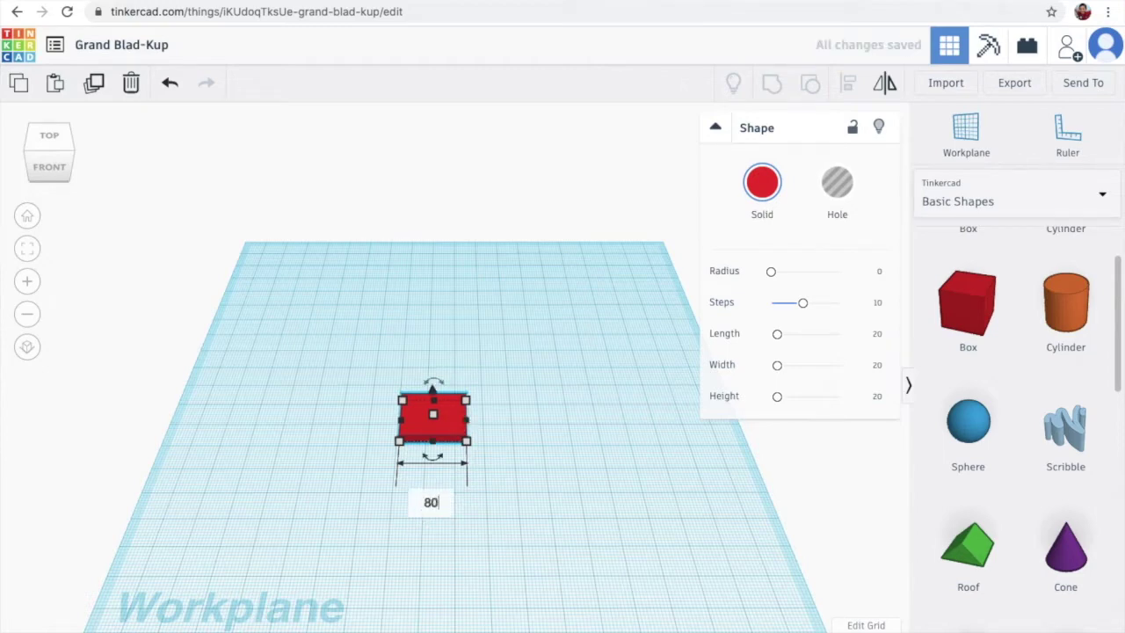
pyautogui.press('Return')
pyautogui.moveTo(527, 525); pyautogui.dragTo(531, 552, button='right')
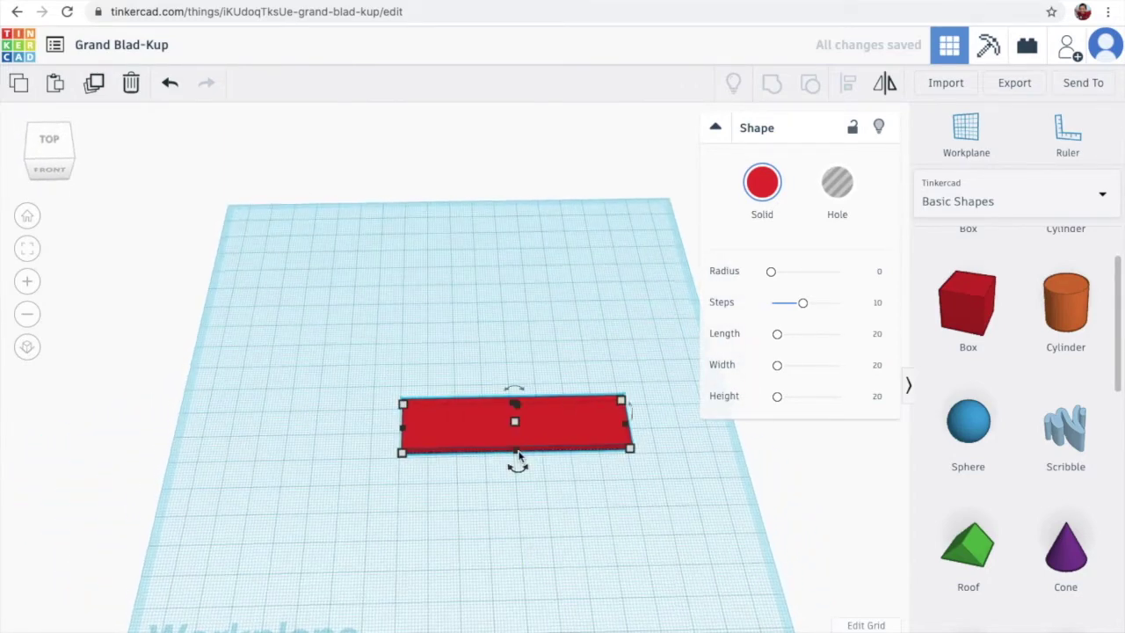
pyautogui.moveTo(515, 450)
pyautogui.moveTo(516, 456); pyautogui.dragTo(498, 456)
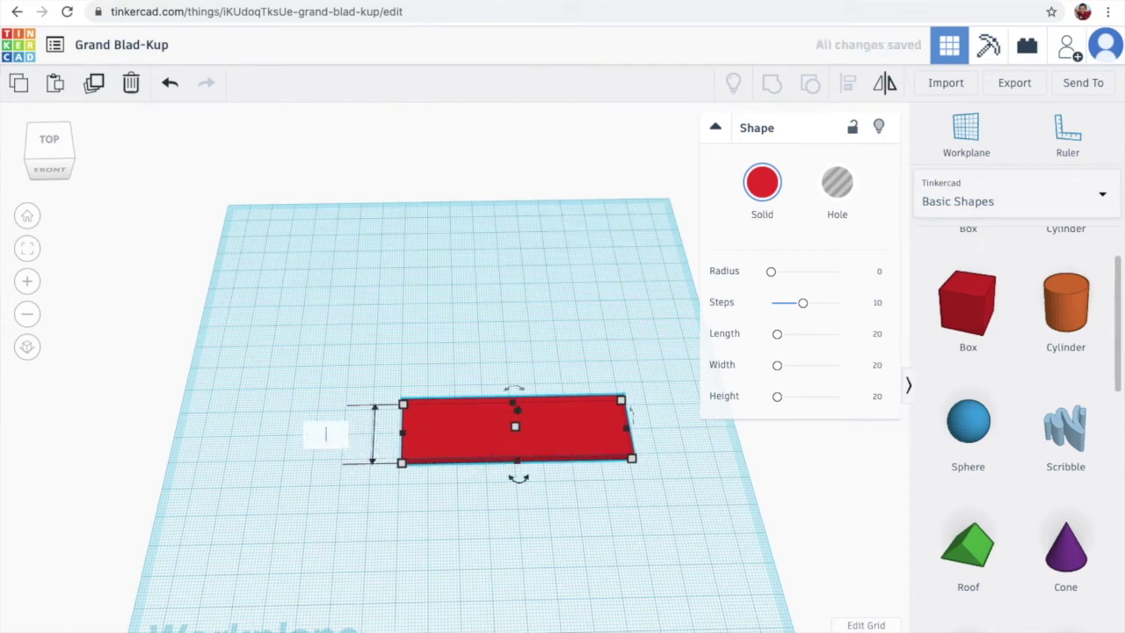
pyautogui.write('30')
pyautogui.press('Return')
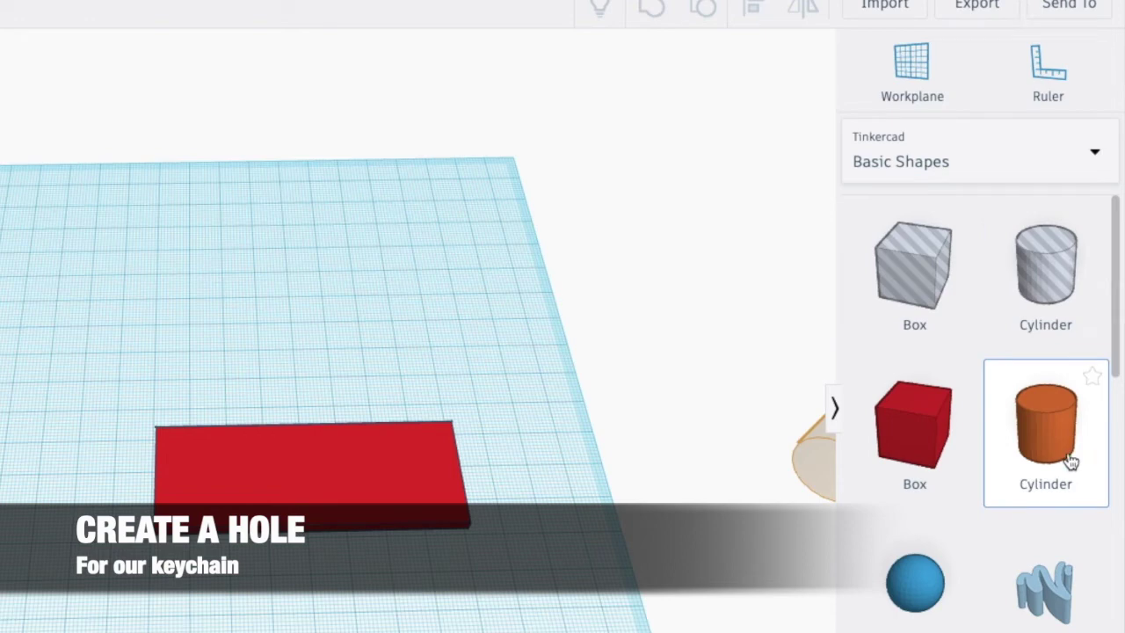
# - Add a cylinder to the workplane and turn it into a hole
pyautogui.scroll(-1, 1057, 269)
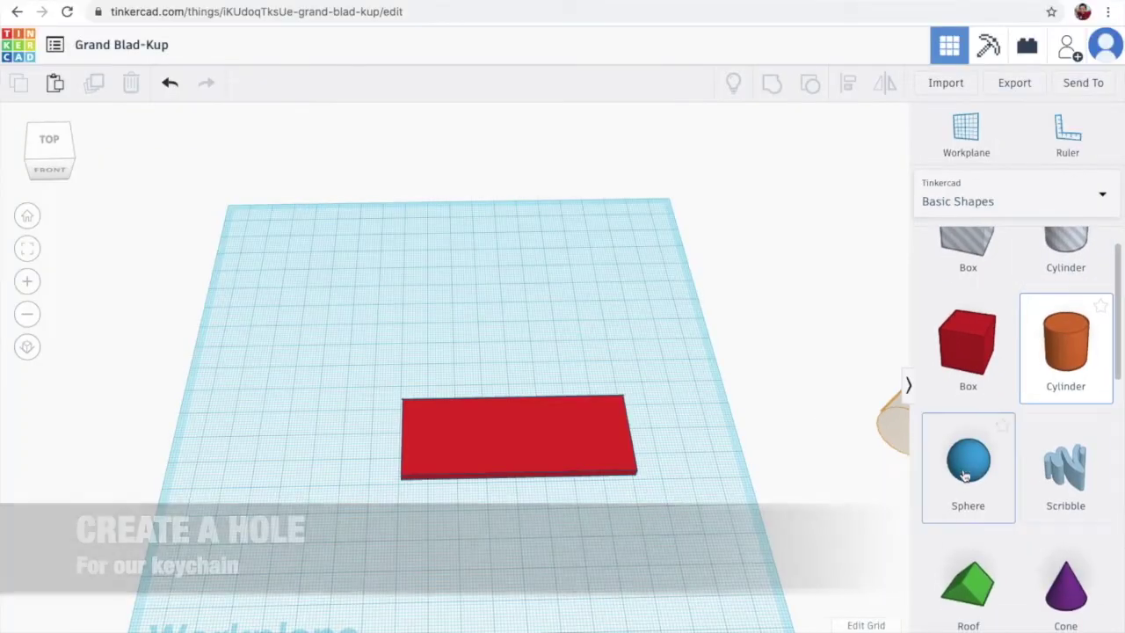
pyautogui.scroll(1, 944, 538)
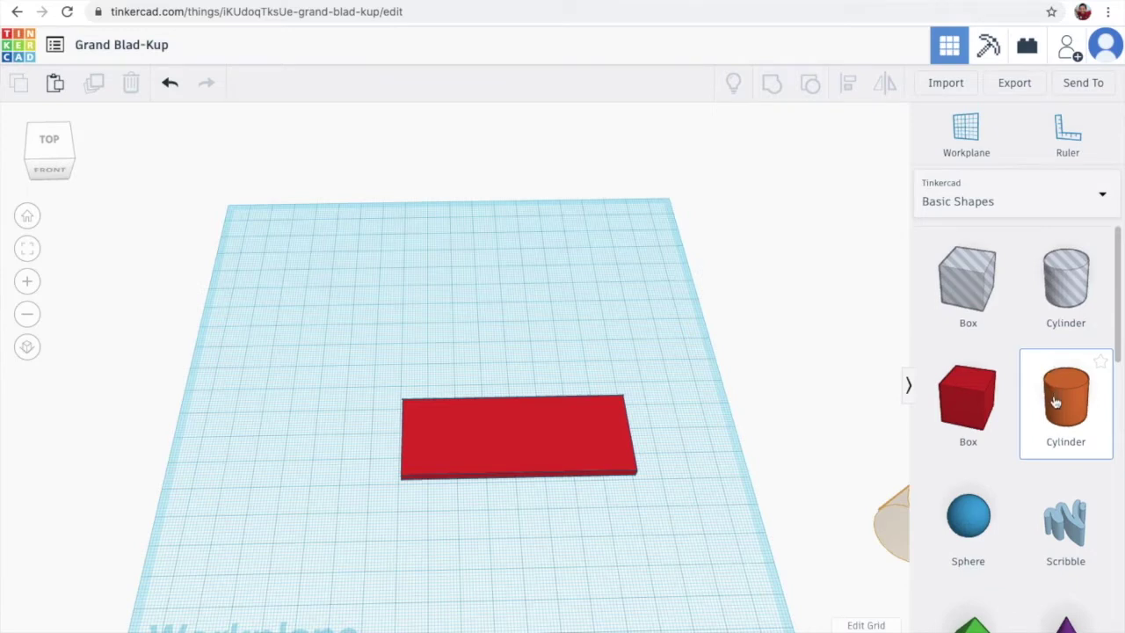
pyautogui.click(1077, 417)
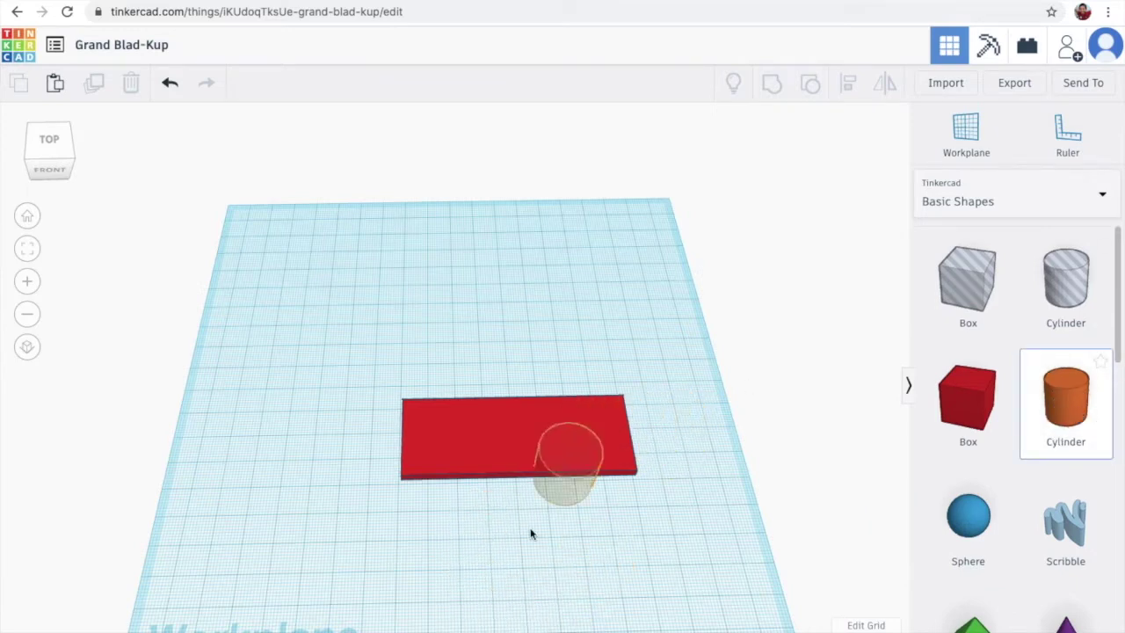
pyautogui.click(509, 569)
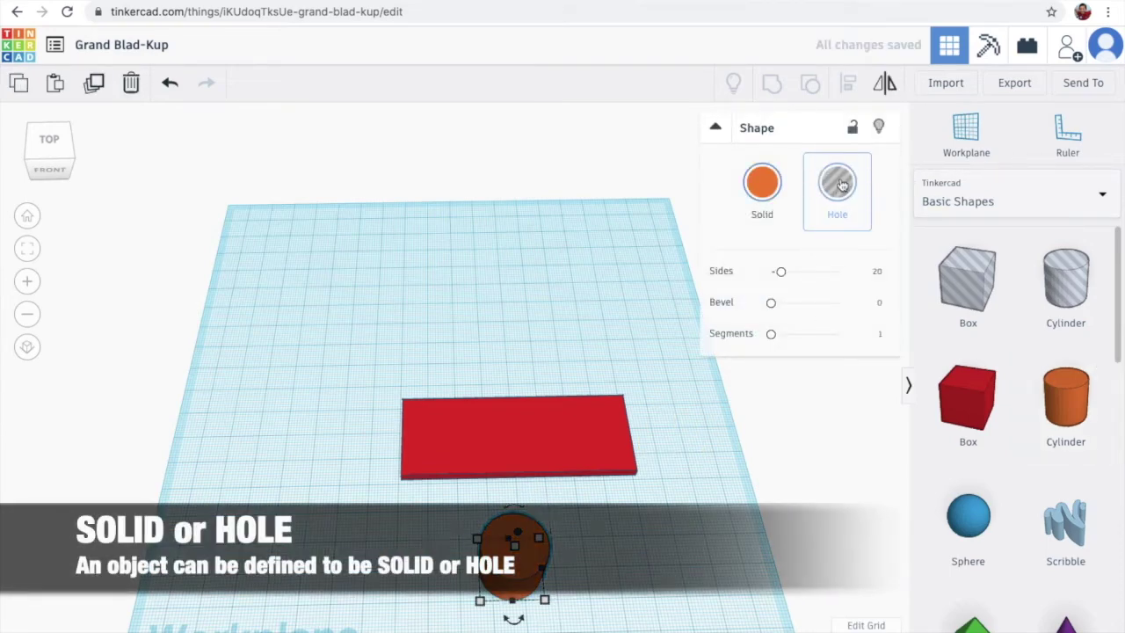
pyautogui.click(839, 184)
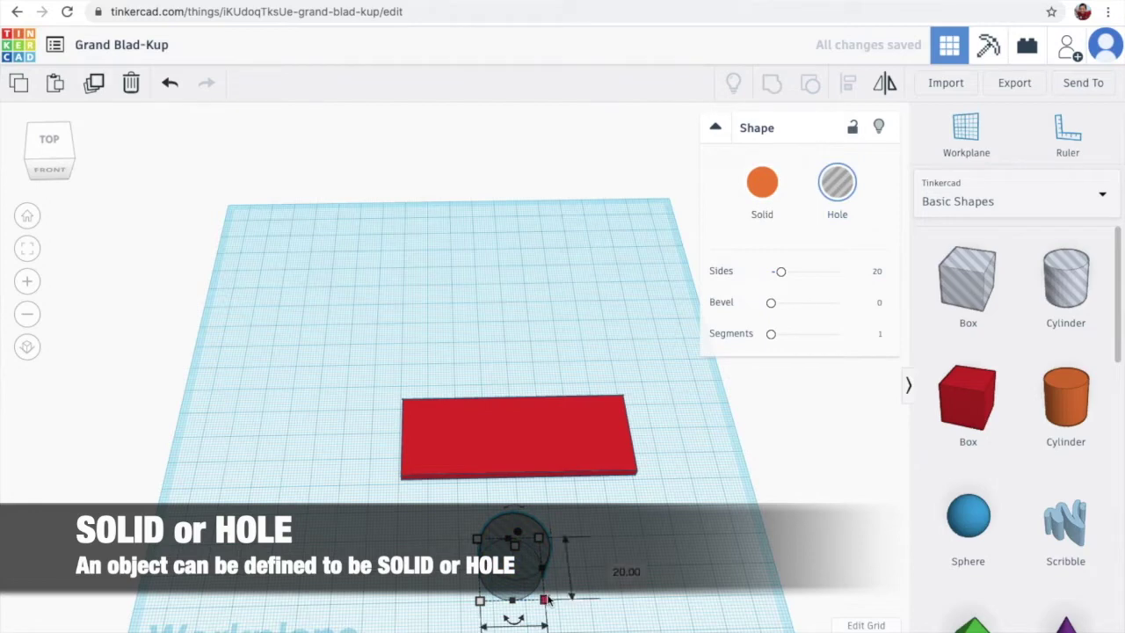
# - Move the hole onto the slab's left end and size it 5 by 5 mm
pyautogui.moveTo(544, 600); pyautogui.dragTo(420, 427)
pyautogui.moveTo(419, 427); pyautogui.dragTo(509, 448, button='right')
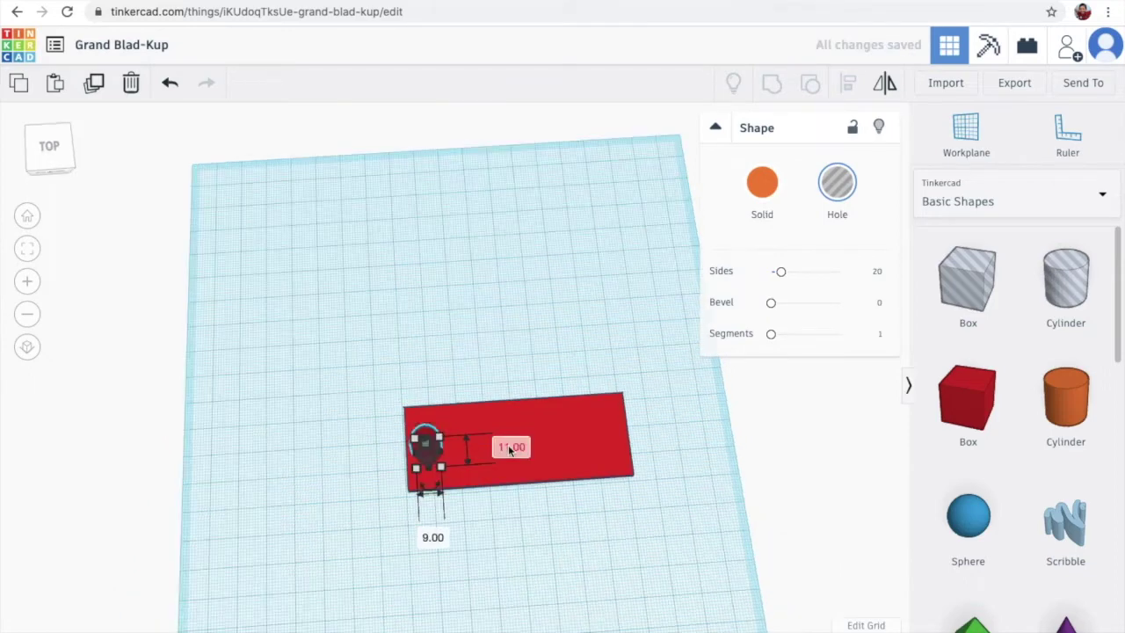
pyautogui.write('5')
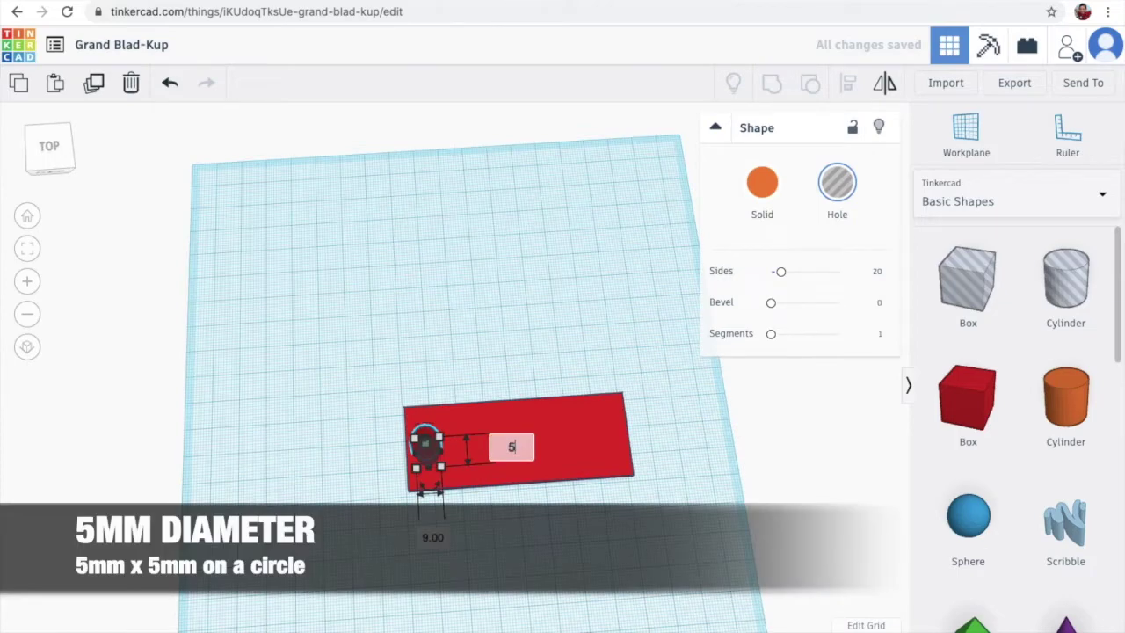
pyautogui.press('Return')
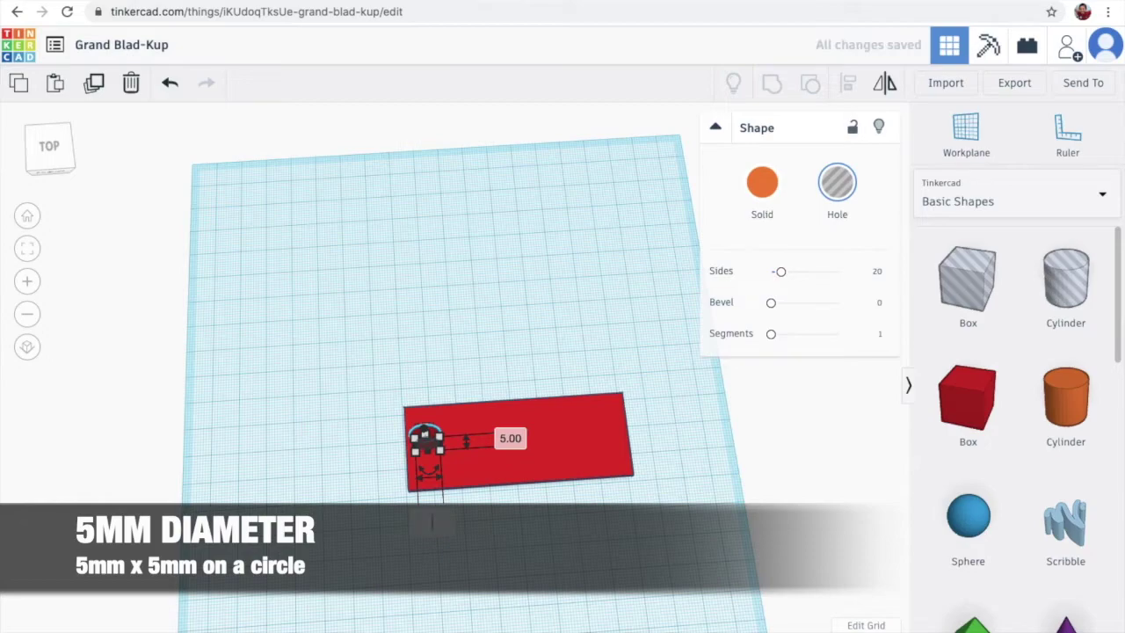
pyautogui.press('Return')
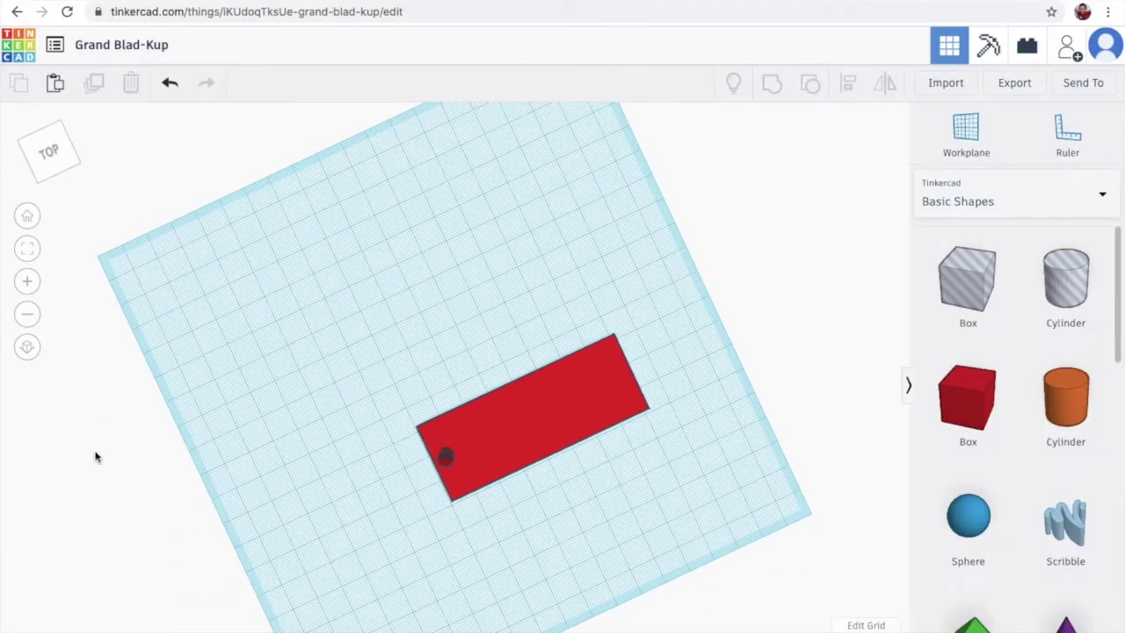
# - Align the plate and hole on their left sides so the hole centres across the width
pyautogui.moveTo(97, 454); pyautogui.dragTo(847, 494)
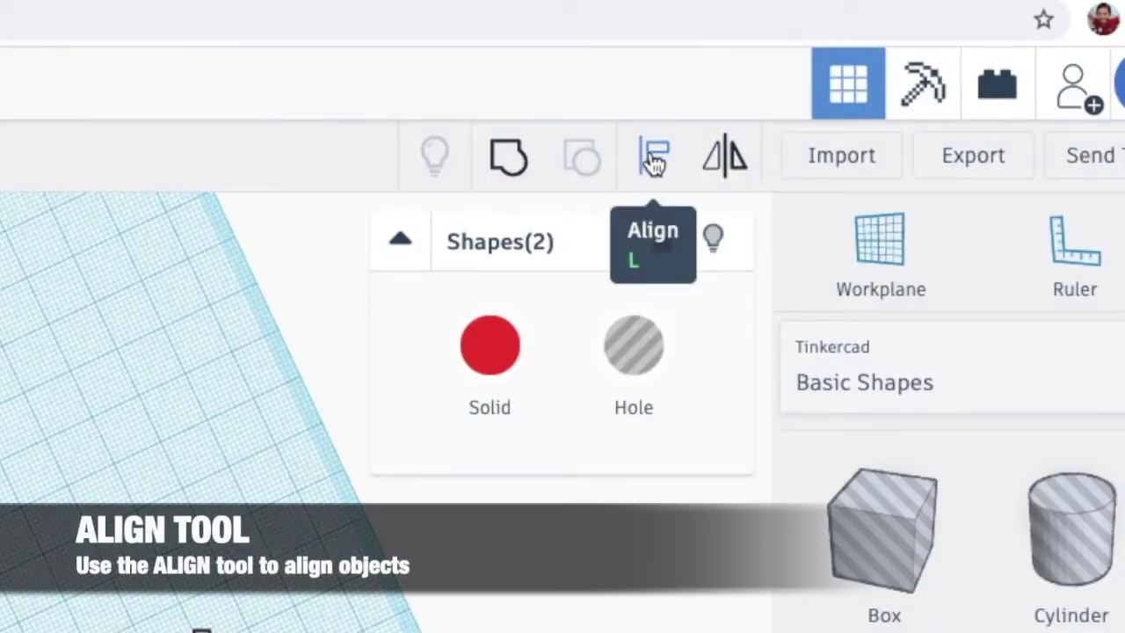
pyautogui.click(653, 161)
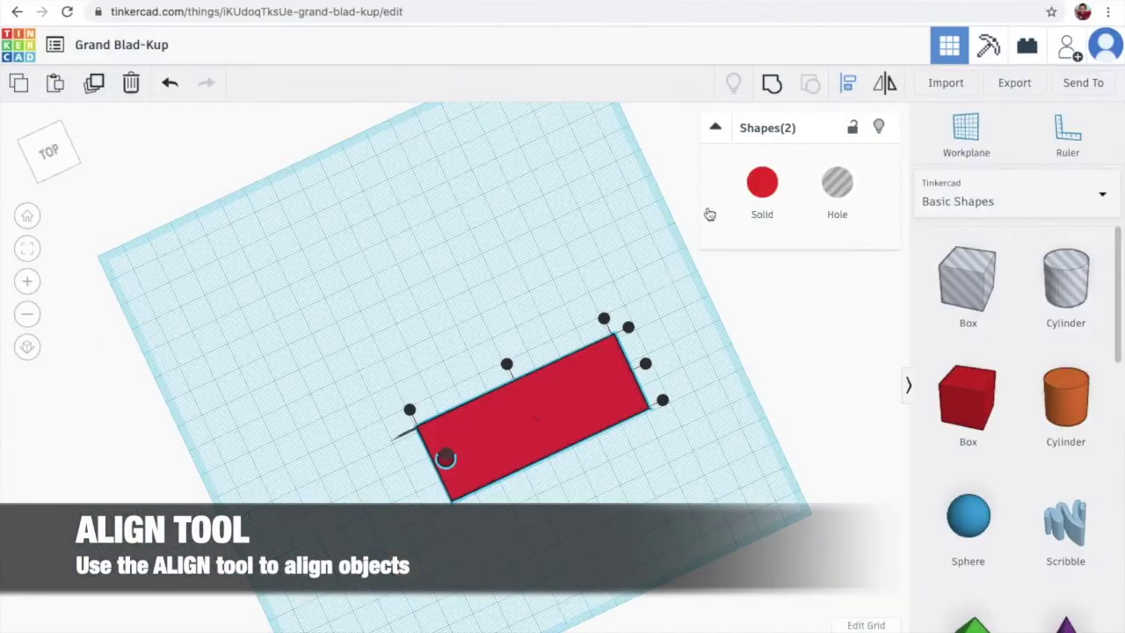
pyautogui.moveTo(733, 394); pyautogui.dragTo(735, 371, button='right')
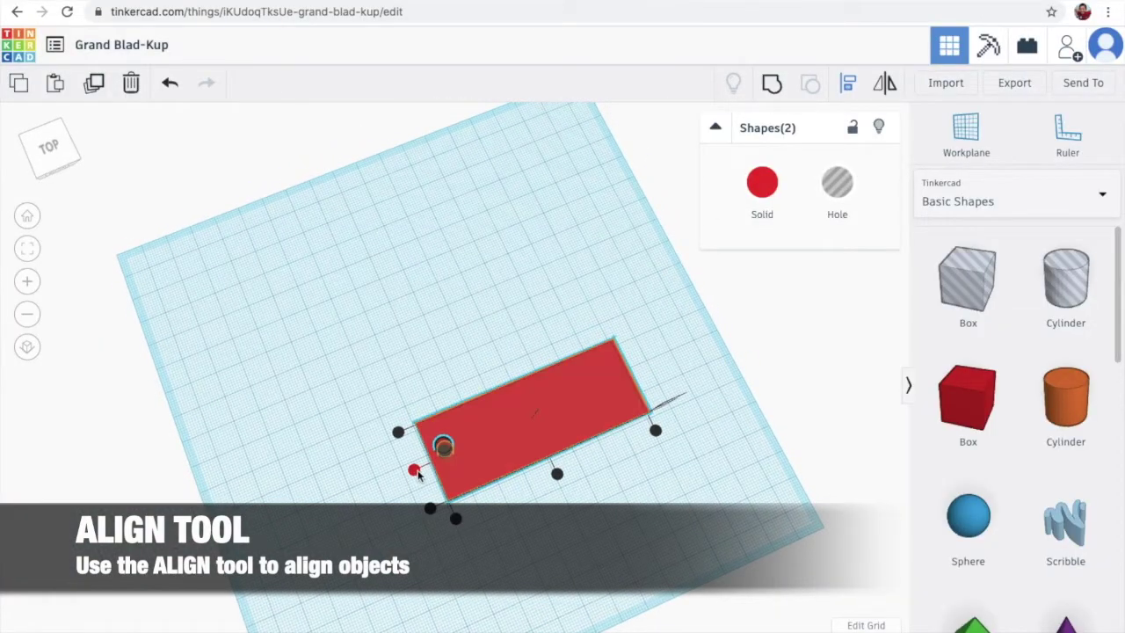
pyautogui.click(415, 472)
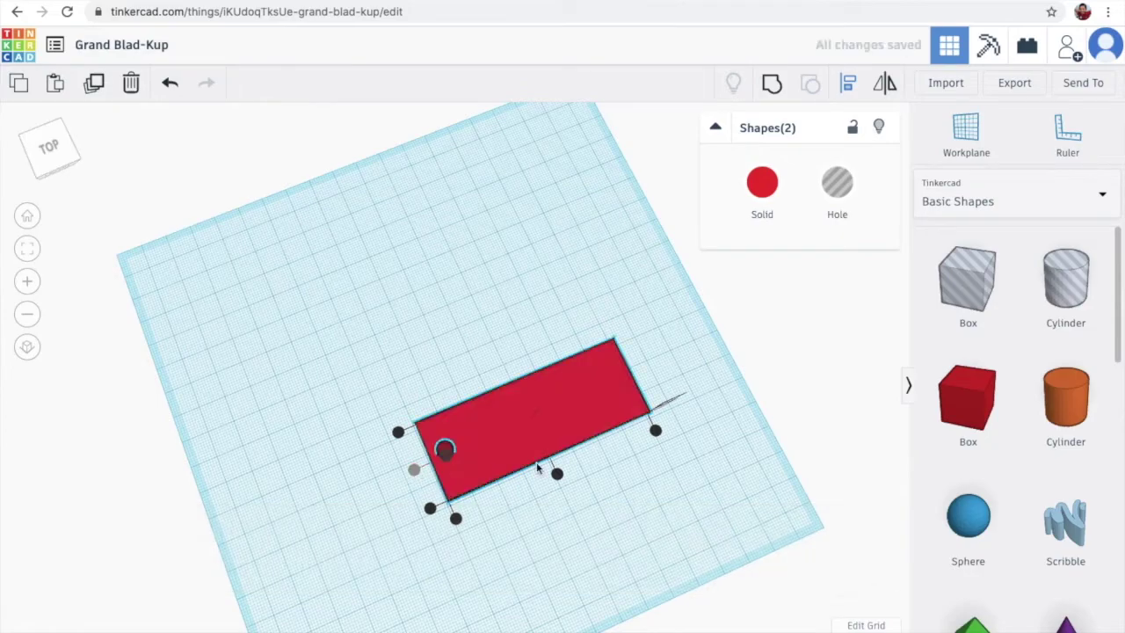
pyautogui.moveTo(857, 470); pyautogui.dragTo(833, 479, button='right')
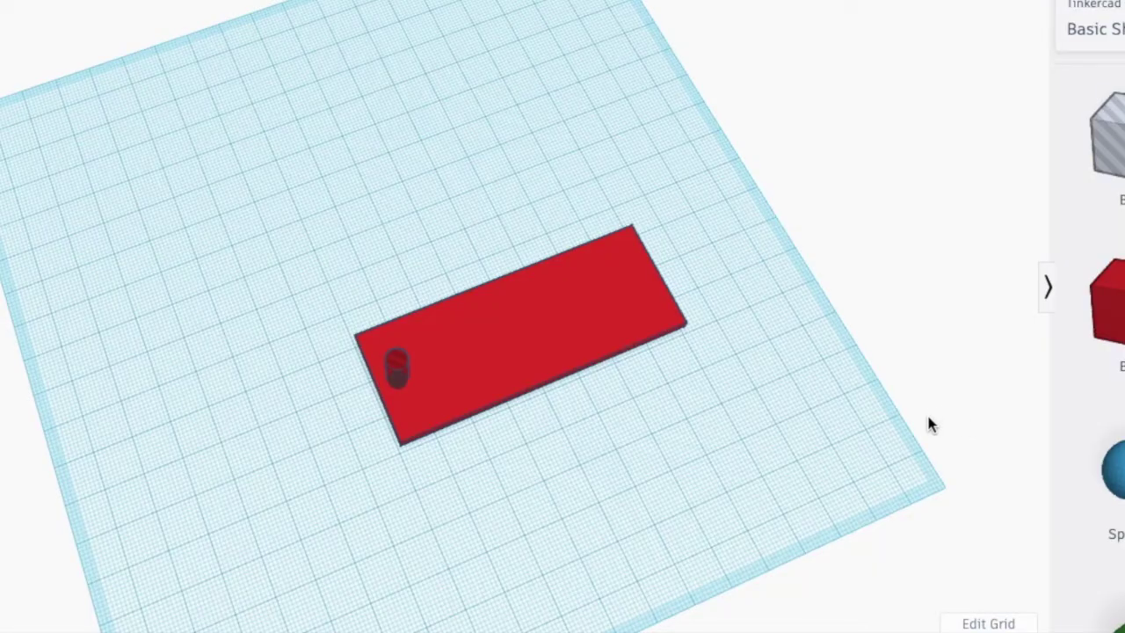
# - Group the plate and hole, then inspect the punched keyring opening from several angles
pyautogui.moveTo(897, 413); pyautogui.dragTo(919, 507, button='right')
pyautogui.moveTo(184, 341); pyautogui.dragTo(828, 524)
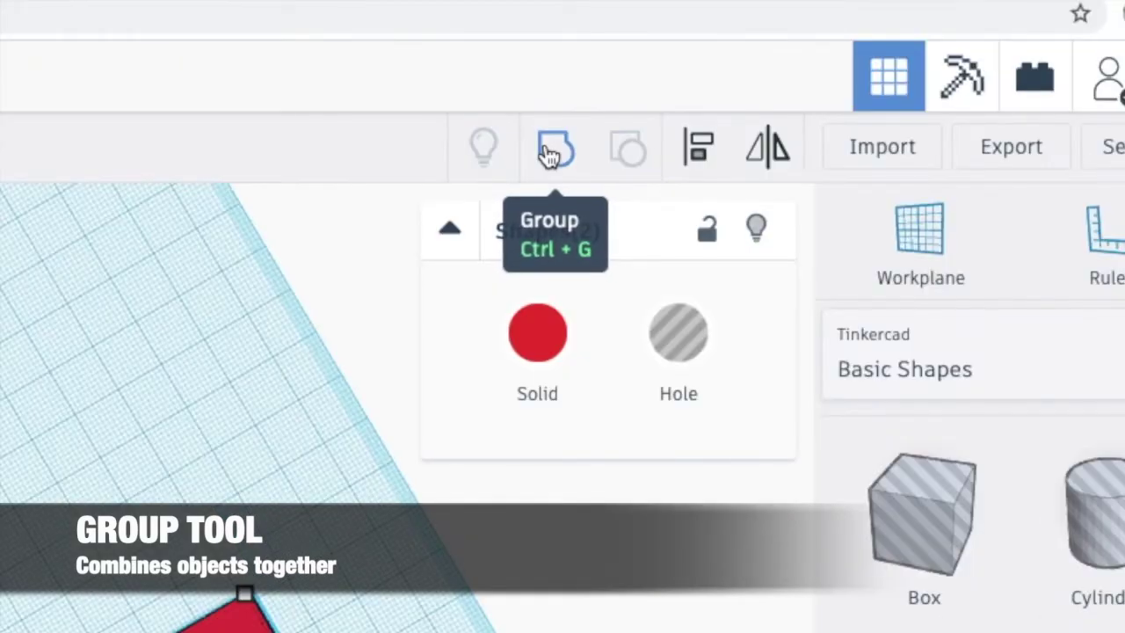
pyautogui.click(550, 151)
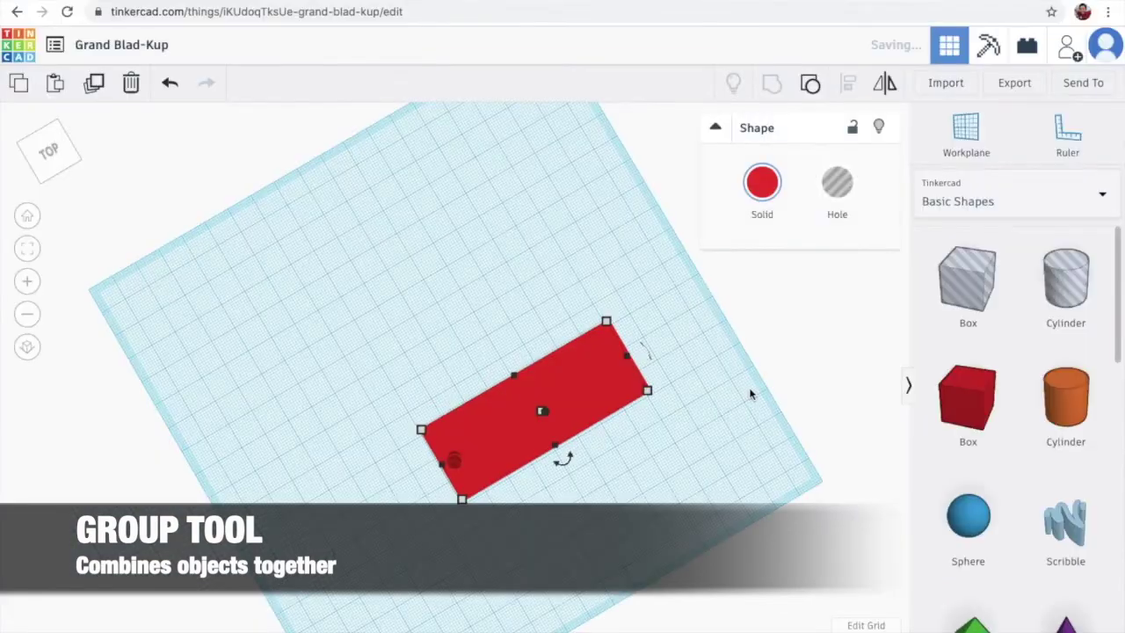
pyautogui.moveTo(750, 378); pyautogui.dragTo(758, 401, button='right')
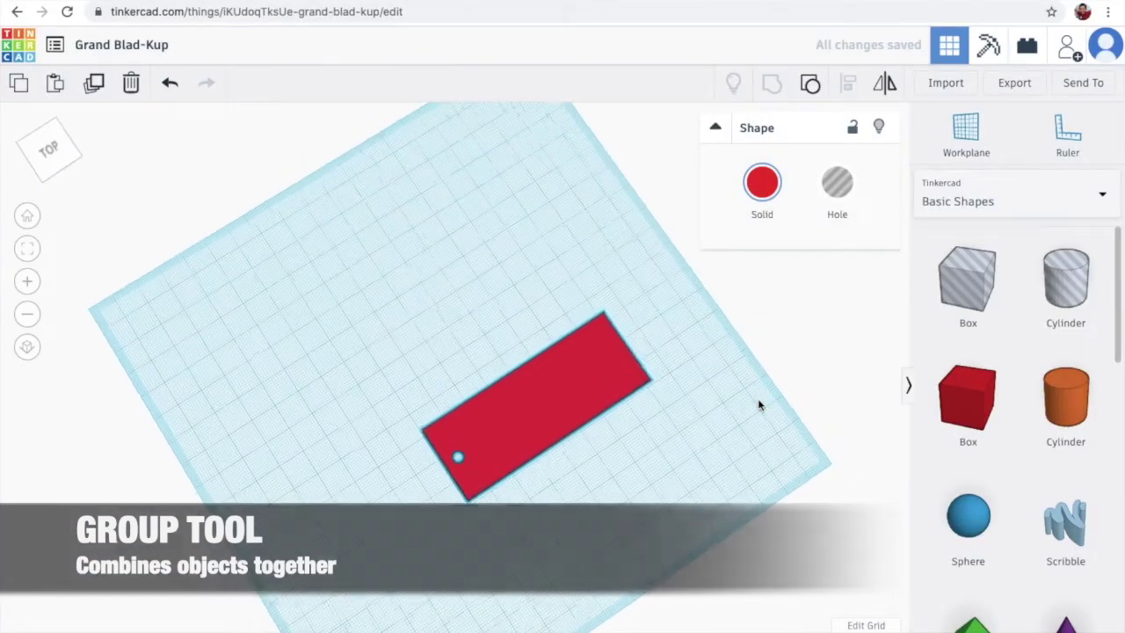
pyautogui.scroll(3, 758, 398)
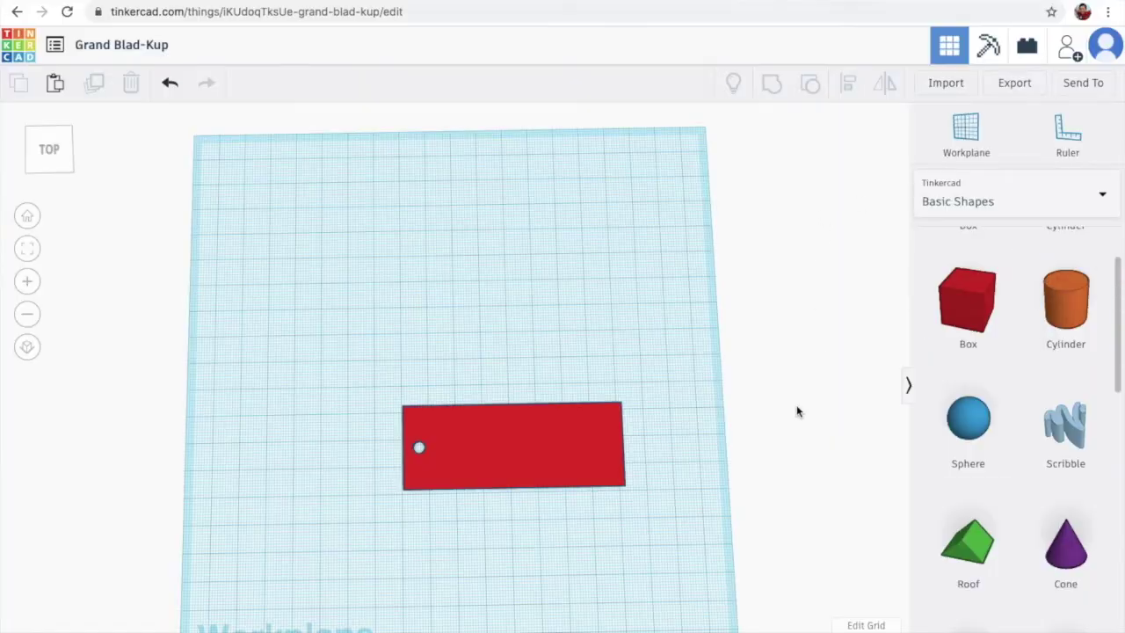
pyautogui.moveTo(781, 353); pyautogui.dragTo(833, 338, button='right')
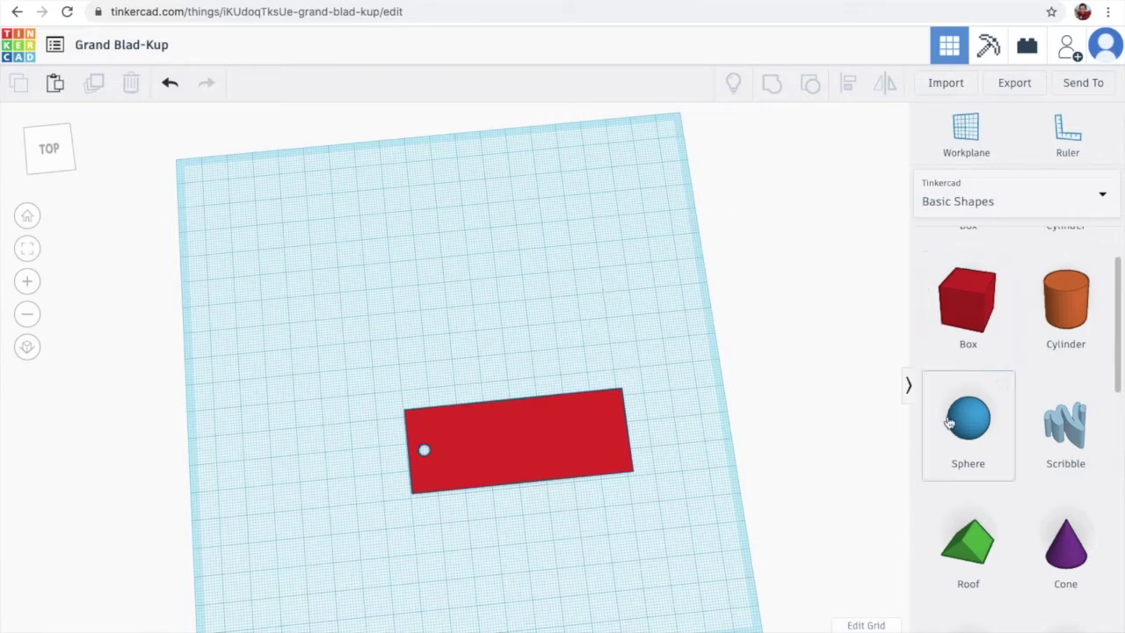
pyautogui.scroll(2, 1036, 397)
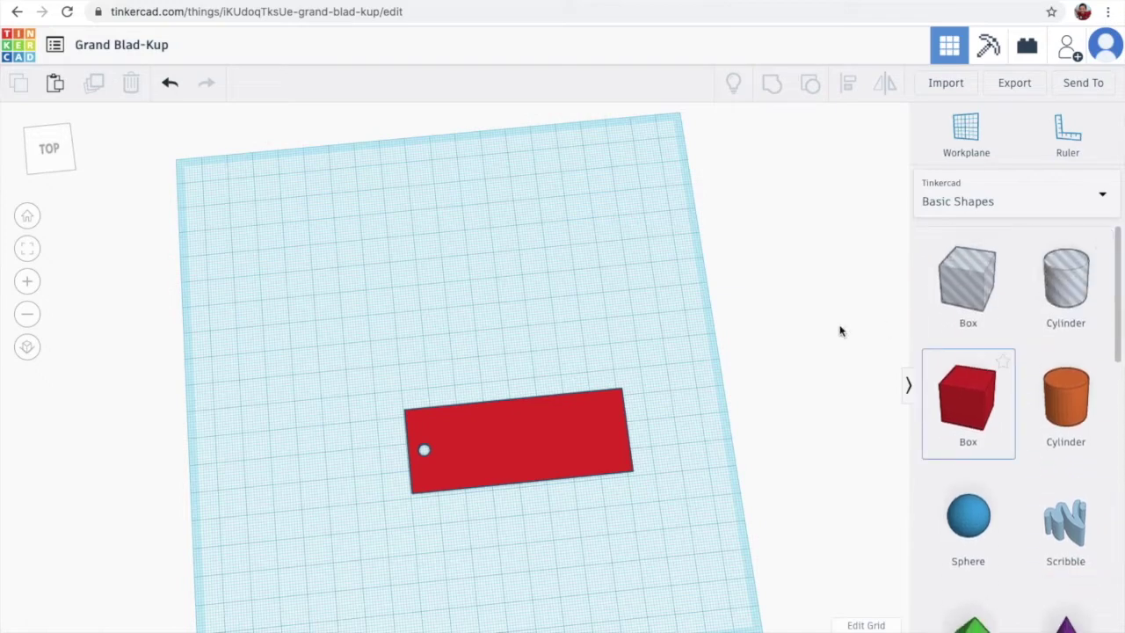
pyautogui.moveTo(761, 325); pyautogui.dragTo(739, 374, button='right')
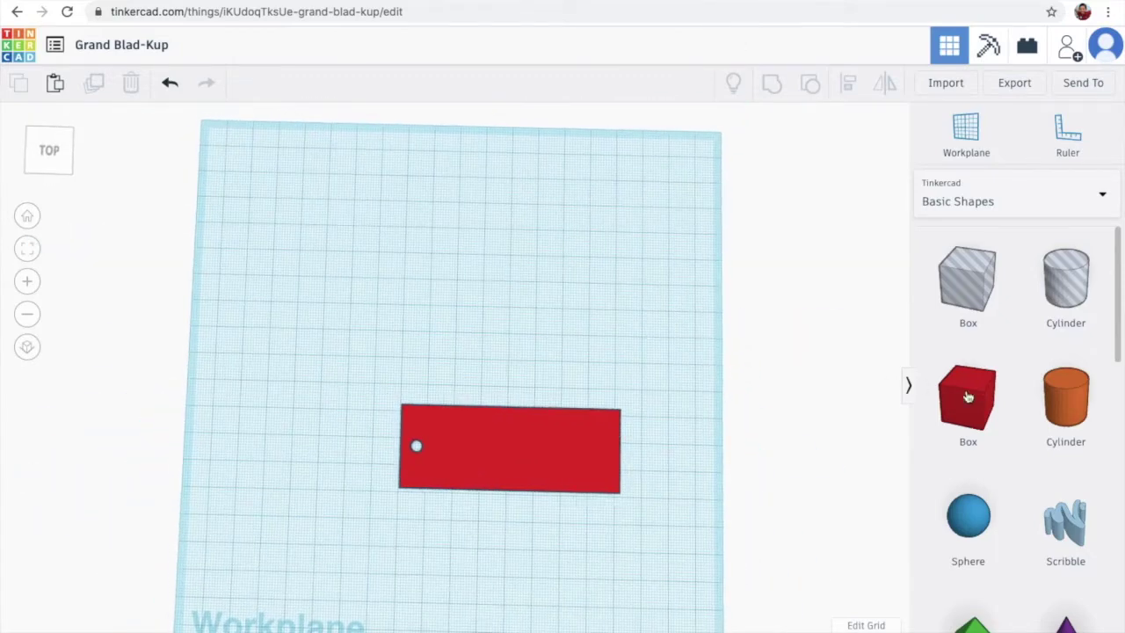
# - Place a TEXT shape on the tag, flatten it and sink it into the plate
pyautogui.scroll(-5, 1044, 439)
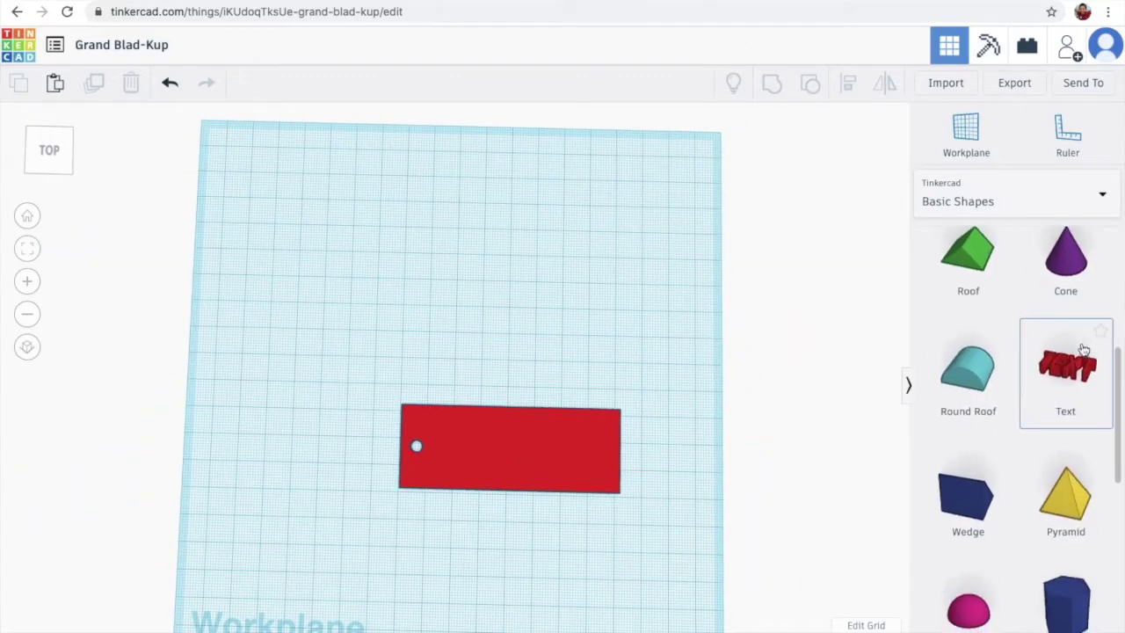
pyautogui.moveTo(1076, 360); pyautogui.dragTo(510, 533)
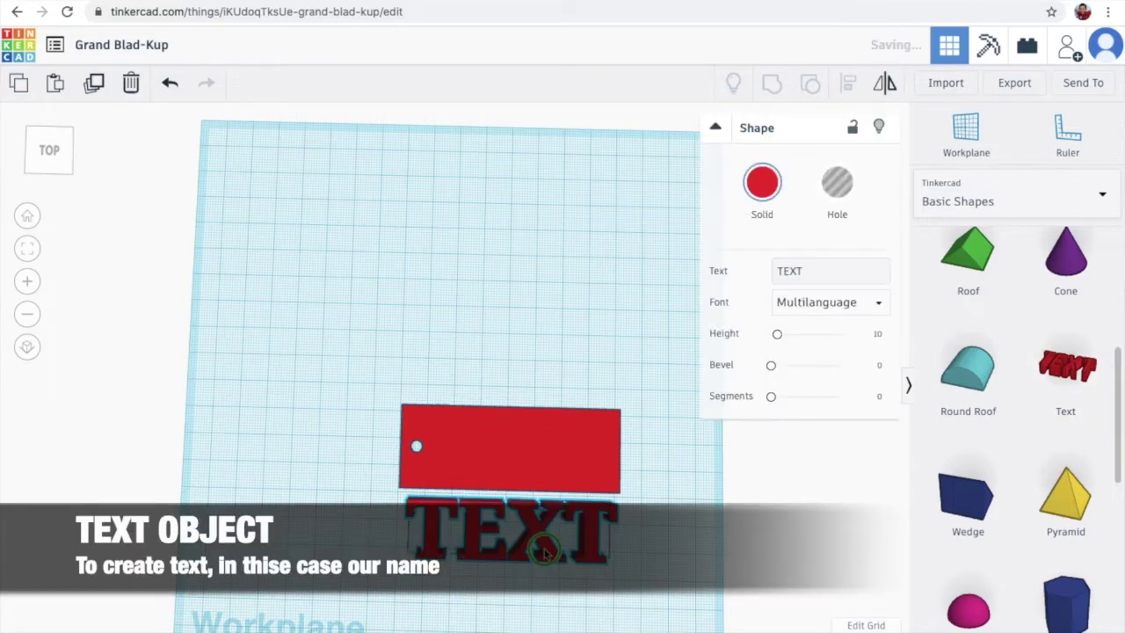
pyautogui.moveTo(536, 466); pyautogui.dragTo(546, 431, button='right')
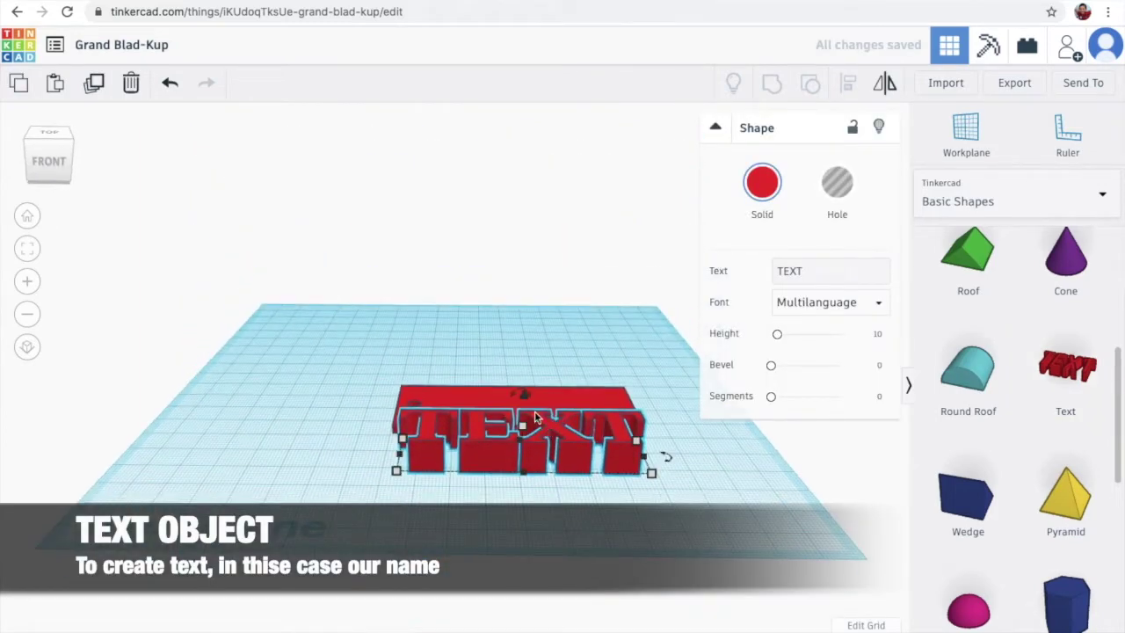
pyautogui.moveTo(525, 439); pyautogui.dragTo(546, 408)
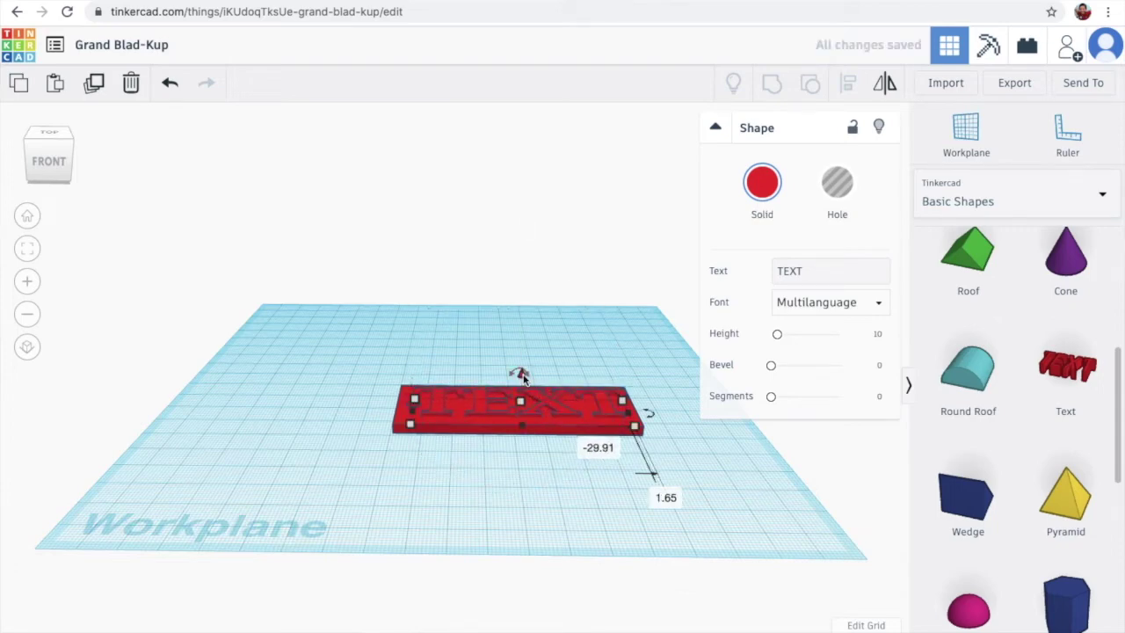
pyautogui.moveTo(522, 378); pyautogui.dragTo(522, 378)
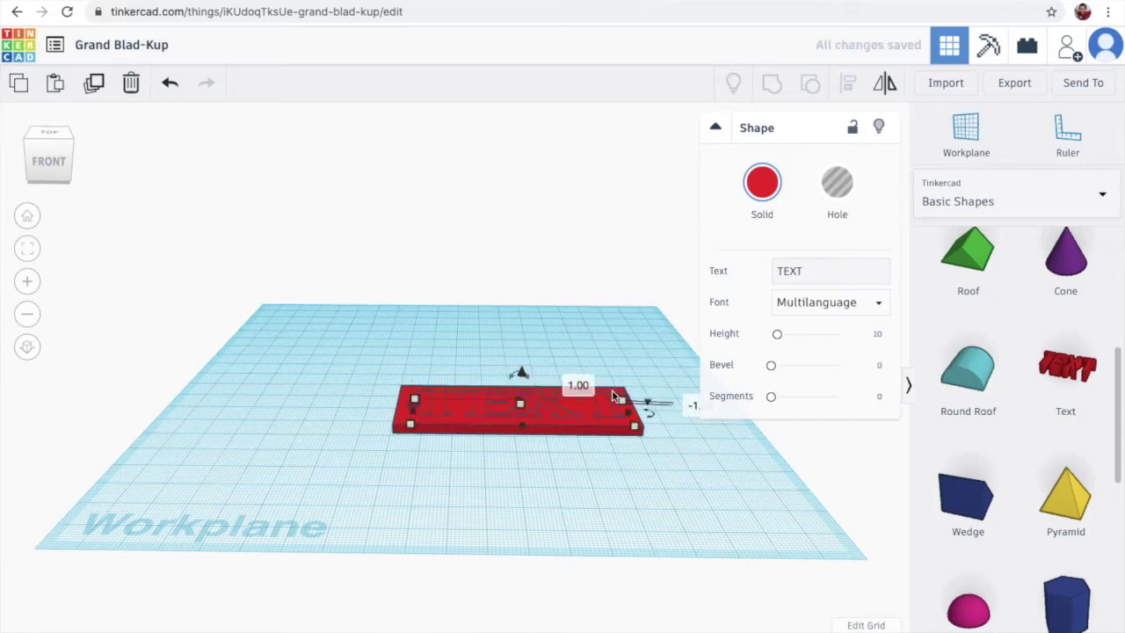
pyautogui.moveTo(620, 395); pyautogui.dragTo(511, 375, button='right')
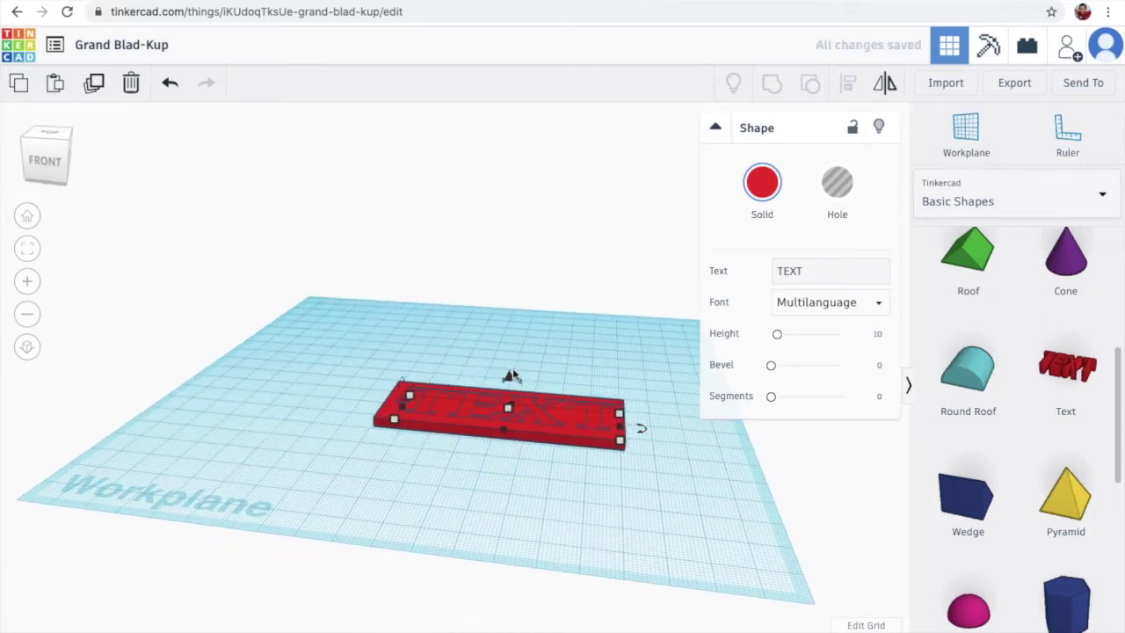
pyautogui.moveTo(511, 377); pyautogui.dragTo(507, 374)
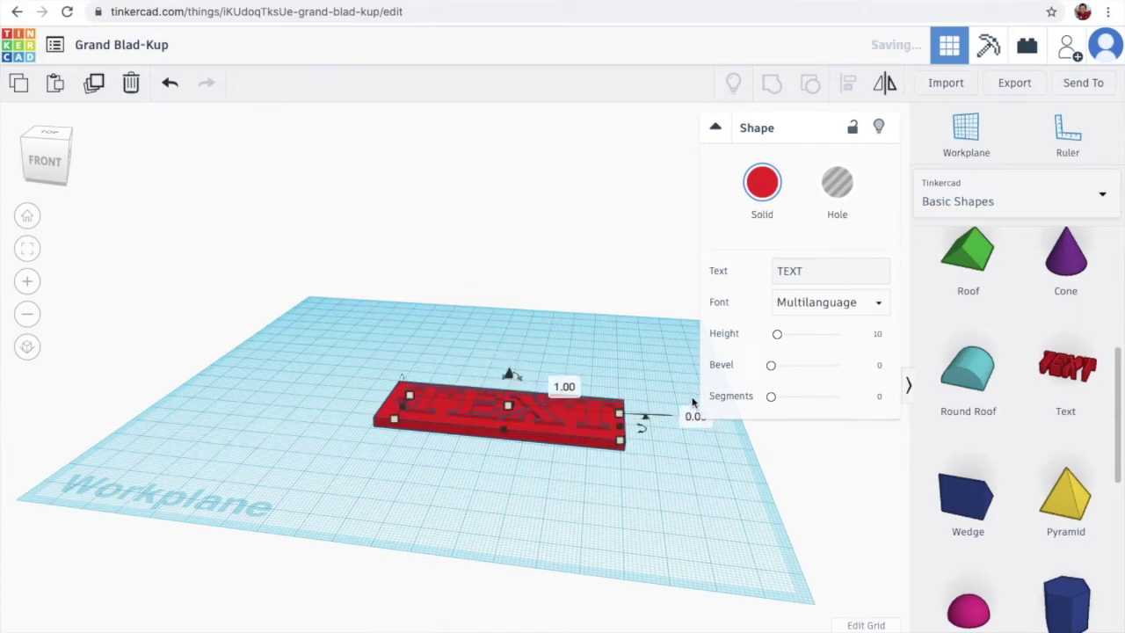
# - Stretch the text to 6 mm tall so it rises above the plate
pyautogui.moveTo(694, 420); pyautogui.dragTo(692, 441, button='right')
pyautogui.moveTo(588, 422); pyautogui.dragTo(539, 321, button='right')
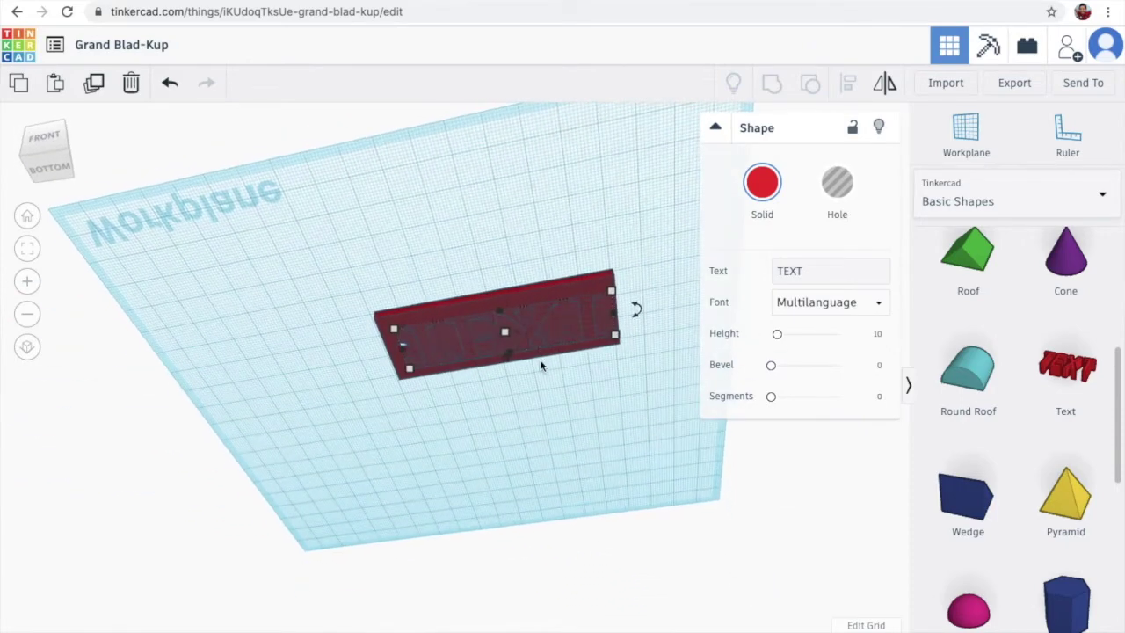
pyautogui.moveTo(542, 365); pyautogui.dragTo(525, 413, button='right')
pyautogui.click(524, 413)
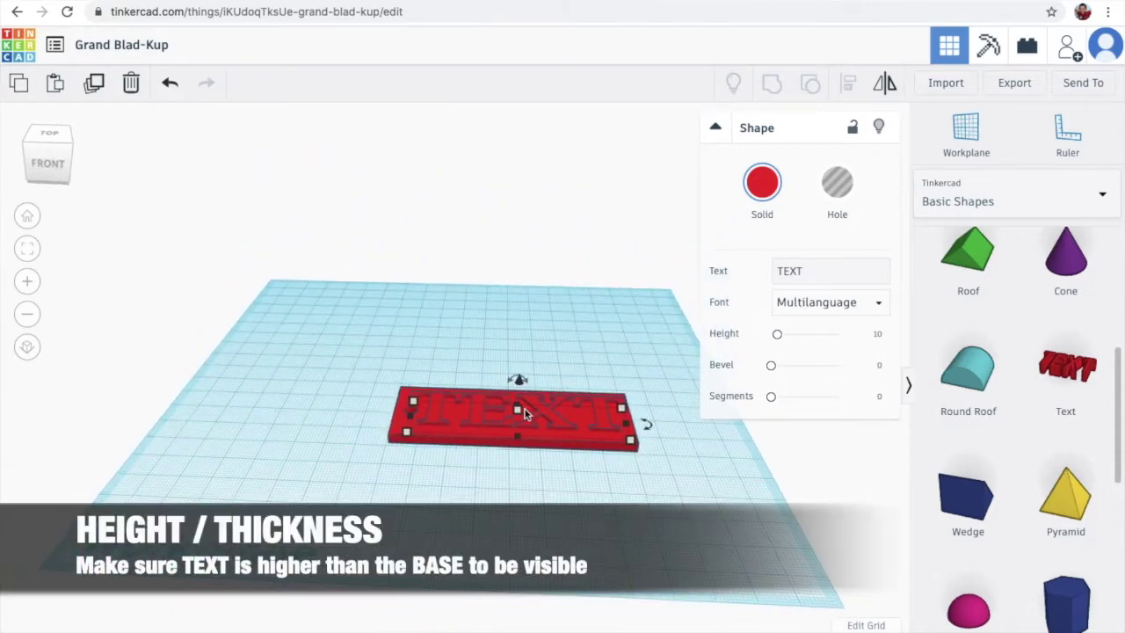
pyautogui.moveTo(520, 412)
pyautogui.moveTo(519, 406); pyautogui.dragTo(541, 355, button='right')
pyautogui.moveTo(519, 378); pyautogui.dragTo(519, 339)
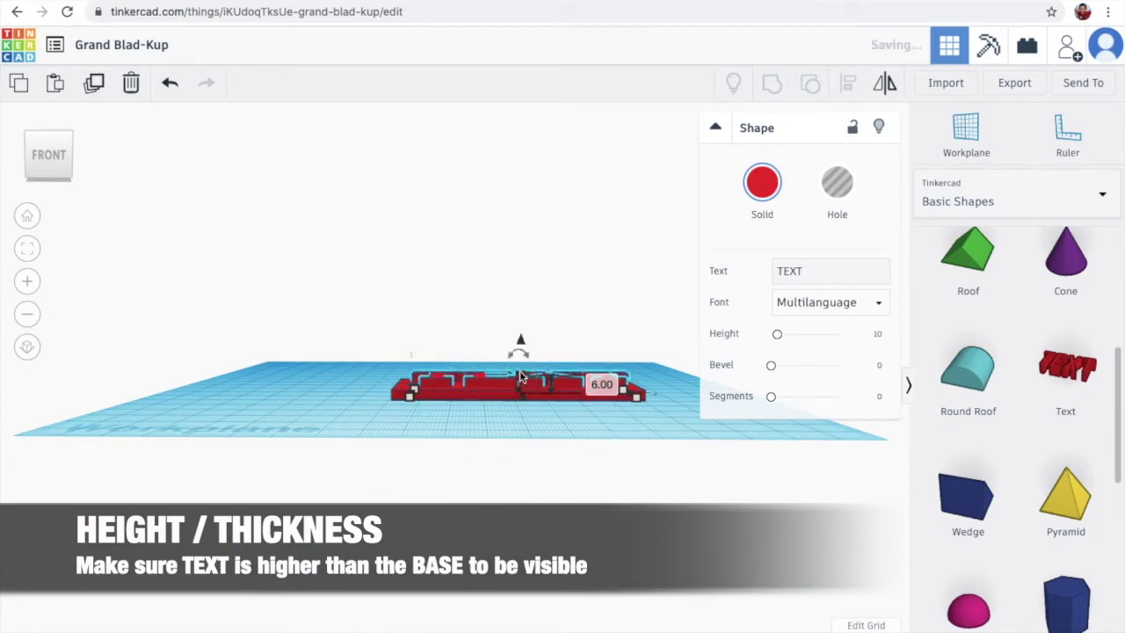
pyautogui.moveTo(553, 457); pyautogui.dragTo(554, 484, button='right')
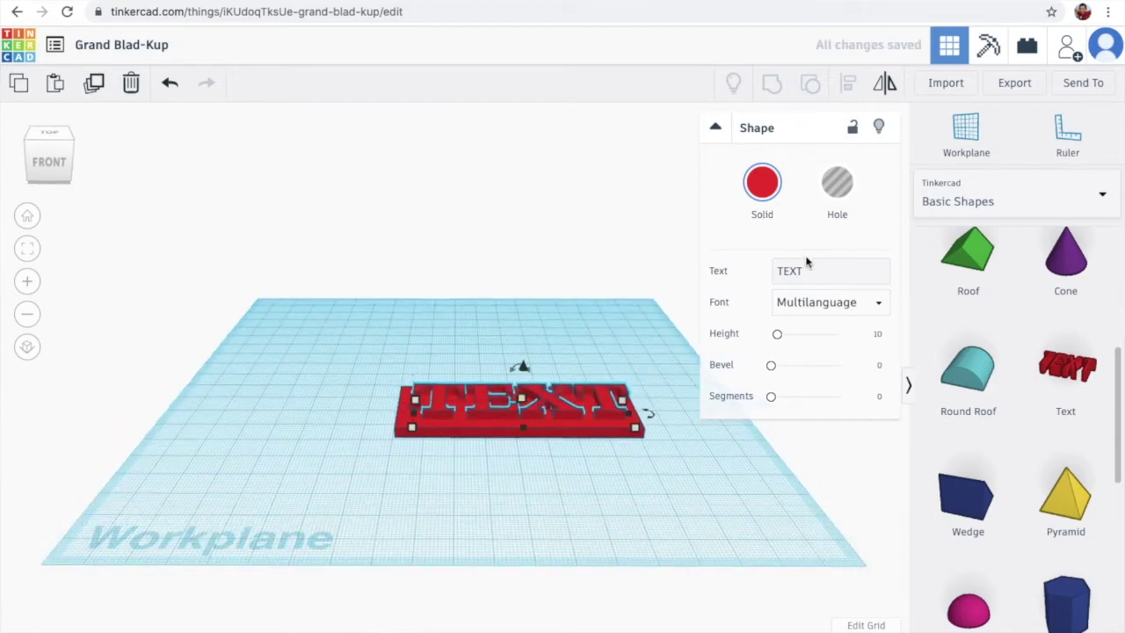
pyautogui.click(800, 273)
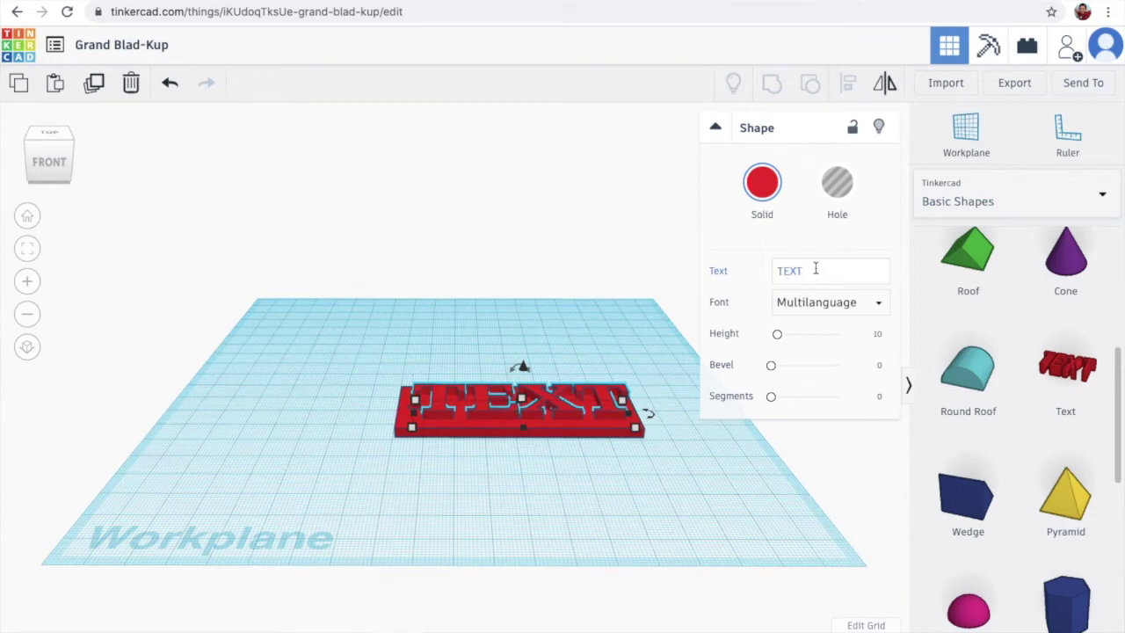
# - Replace the TEXT wording with the owner's name and narrow it to 71.00 mm
pyautogui.click(815, 270)
pyautogui.press('BackSpace')
pyautogui.press('BackSpace')
pyautogui.press('BackSpace')
pyautogui.press('BackSpace')
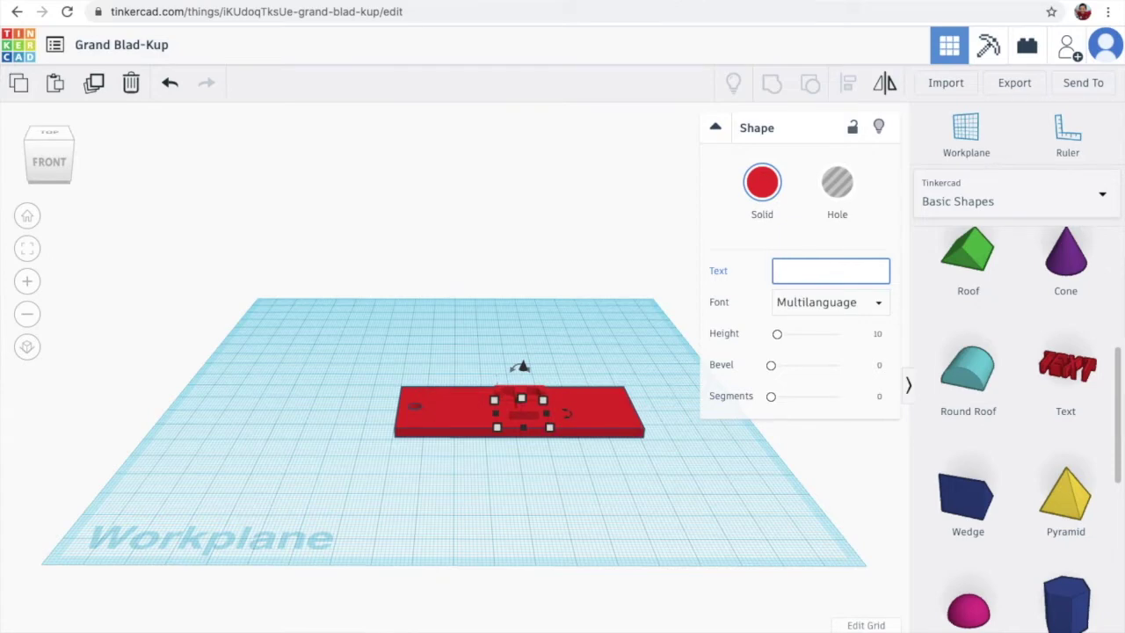
pyautogui.write('3')
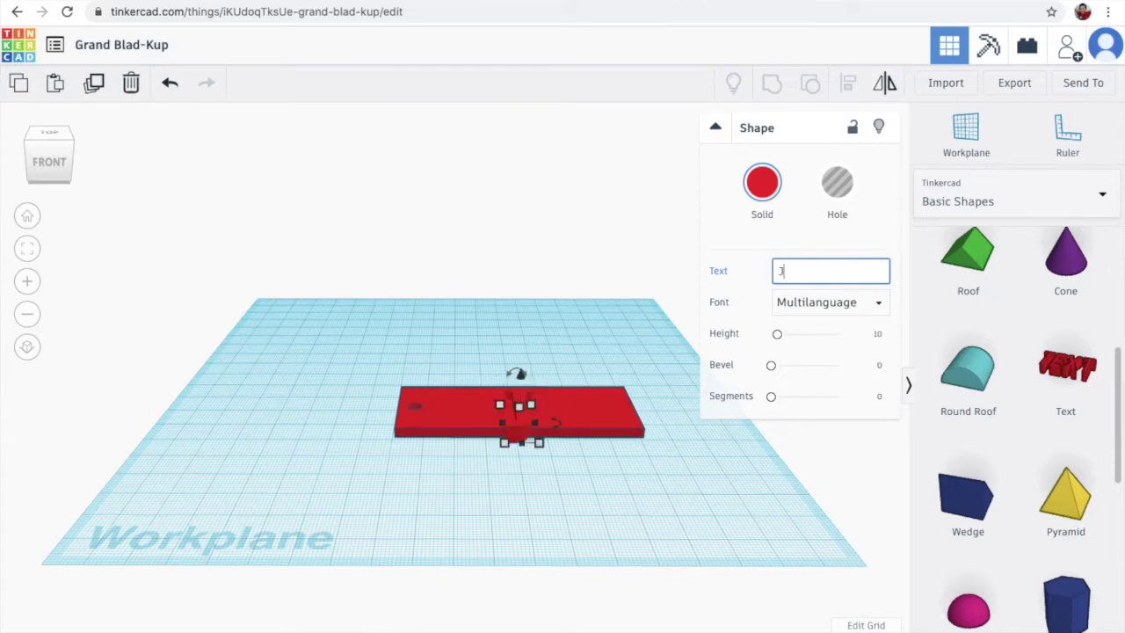
pyautogui.write('ayden')
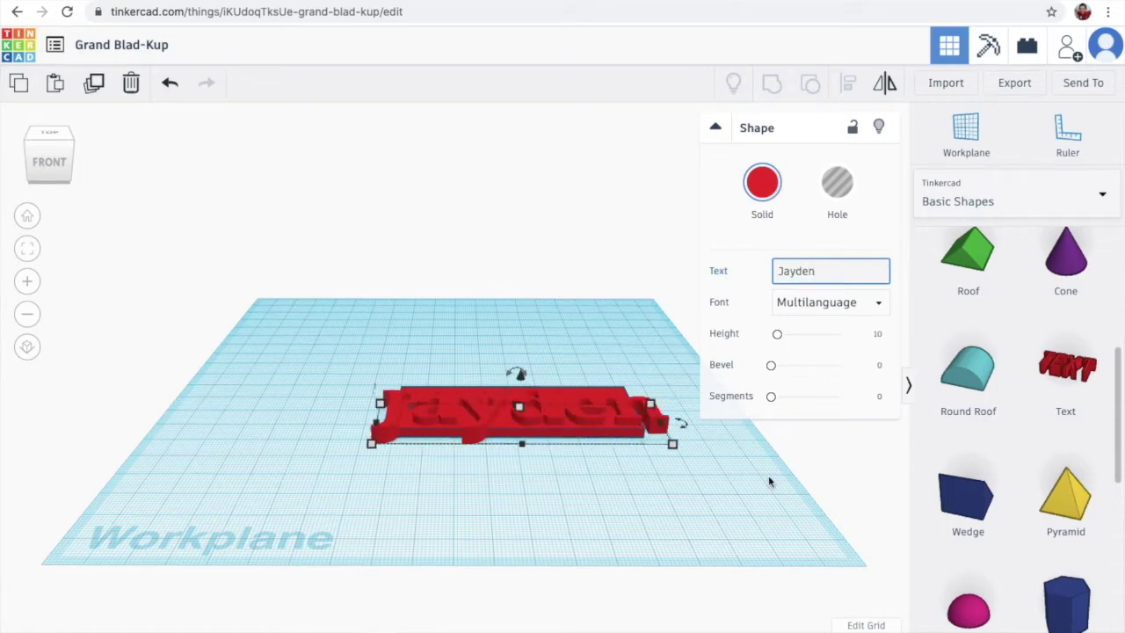
pyautogui.moveTo(770, 485); pyautogui.dragTo(642, 482, button='right')
pyautogui.moveTo(387, 466); pyautogui.dragTo(423, 460)
pyautogui.moveTo(502, 457); pyautogui.dragTo(509, 438)
pyautogui.moveTo(651, 431); pyautogui.dragTo(623, 437)
# - Group the name text with the tag and shorten the base plate's depth
pyautogui.hotkey('ctrl', 'g')
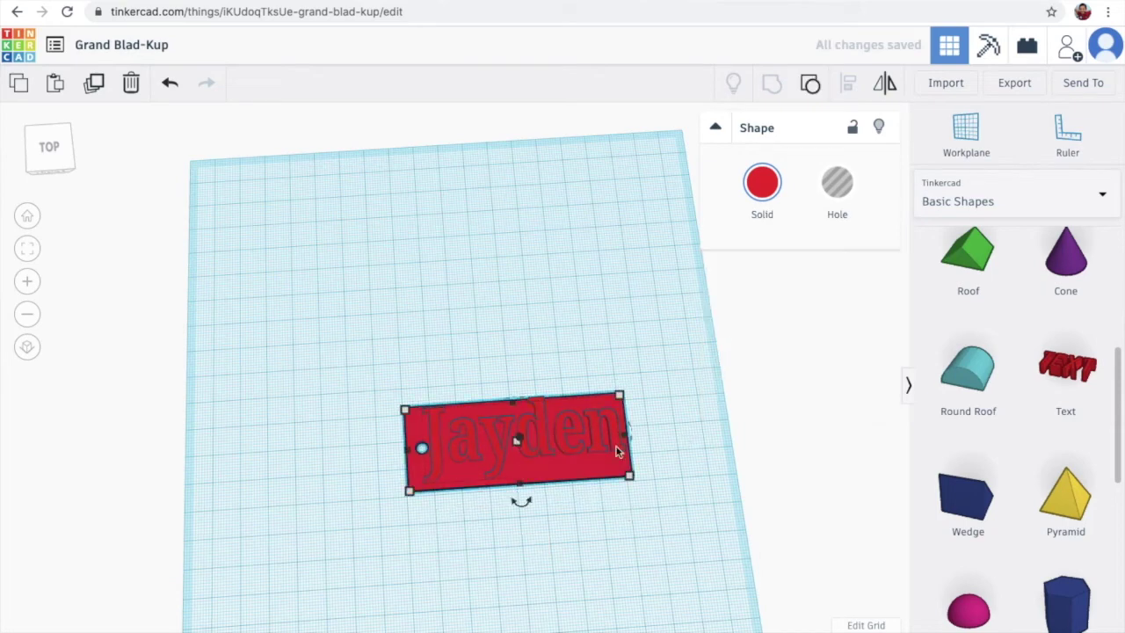
pyautogui.moveTo(651, 396); pyautogui.dragTo(560, 331, button='right')
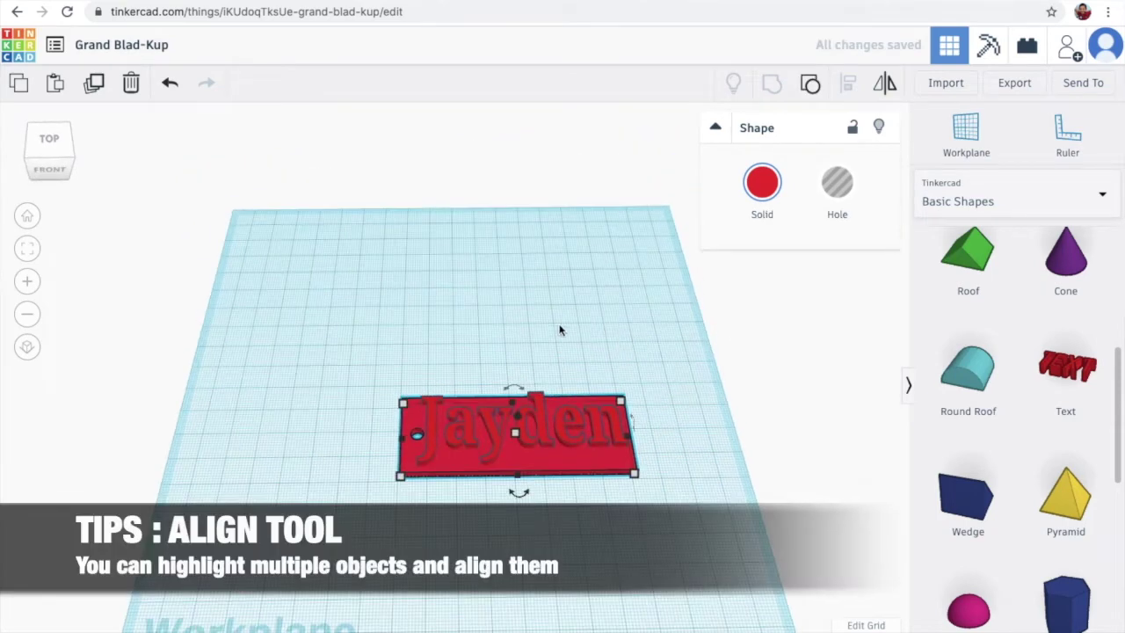
pyautogui.moveTo(512, 402)
pyautogui.mouseDown()
pyautogui.moveTo(512, 415)
pyautogui.moveTo(512, 394)
pyautogui.mouseUp()
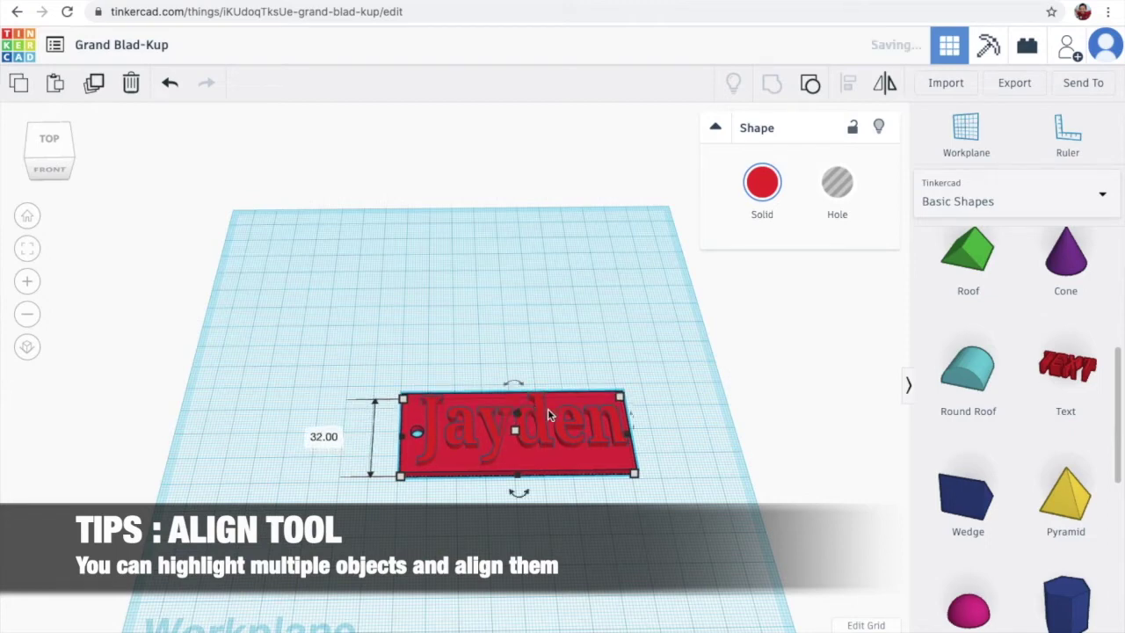
pyautogui.moveTo(594, 405); pyautogui.dragTo(584, 321, button='right')
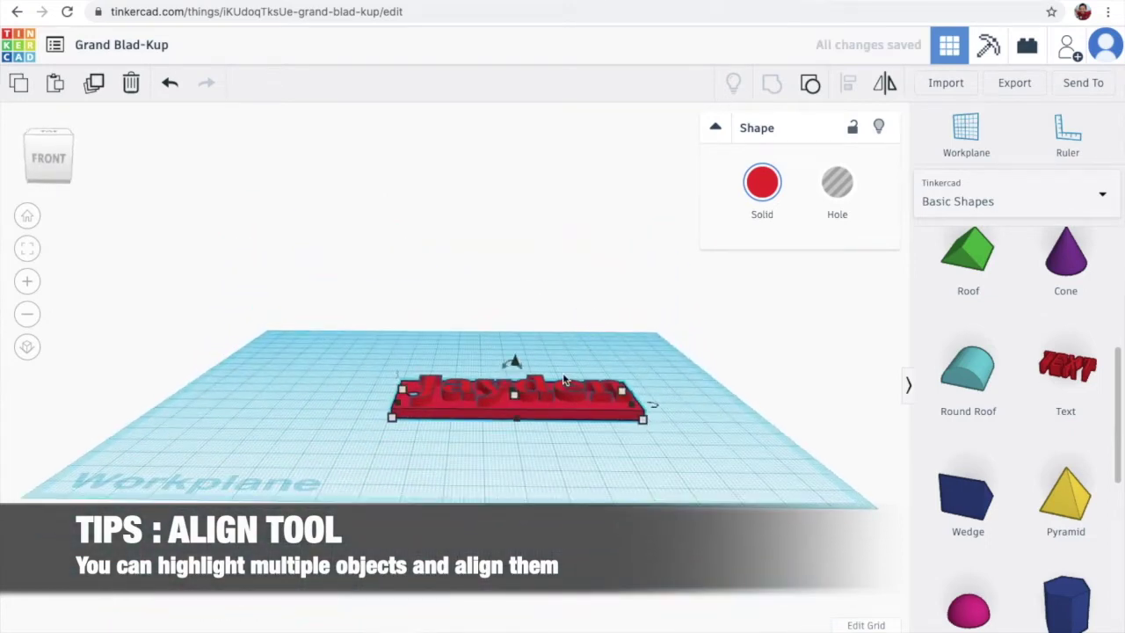
# - Reduce the name text to 25.76 mm so it sits centred on the tag
pyautogui.click(555, 392)
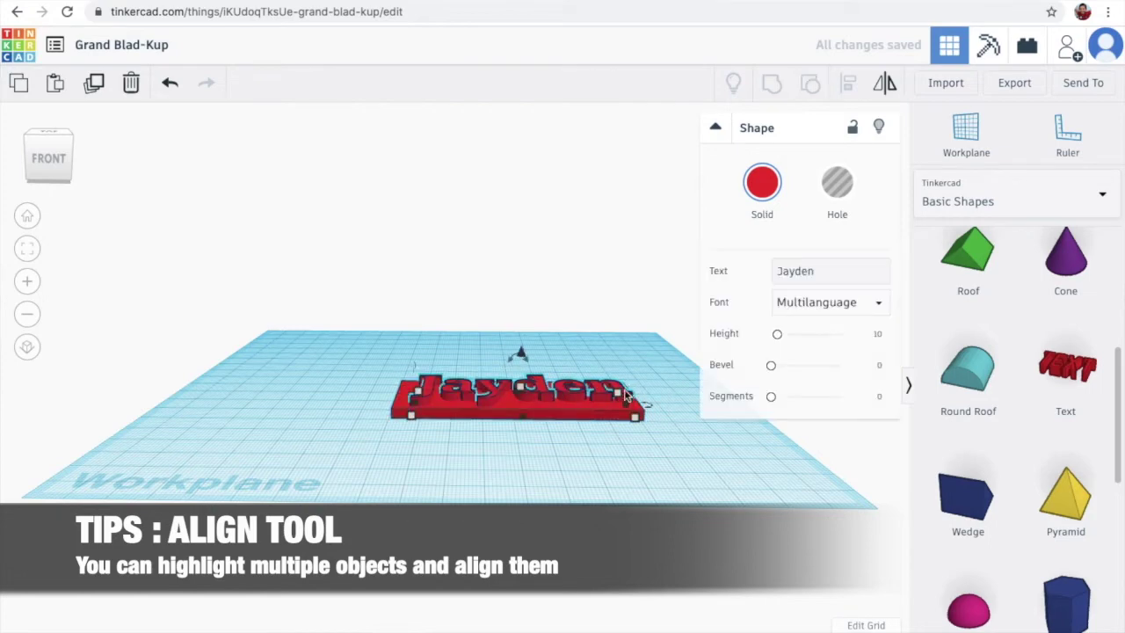
pyautogui.moveTo(555, 392); pyautogui.dragTo(613, 428, button='right')
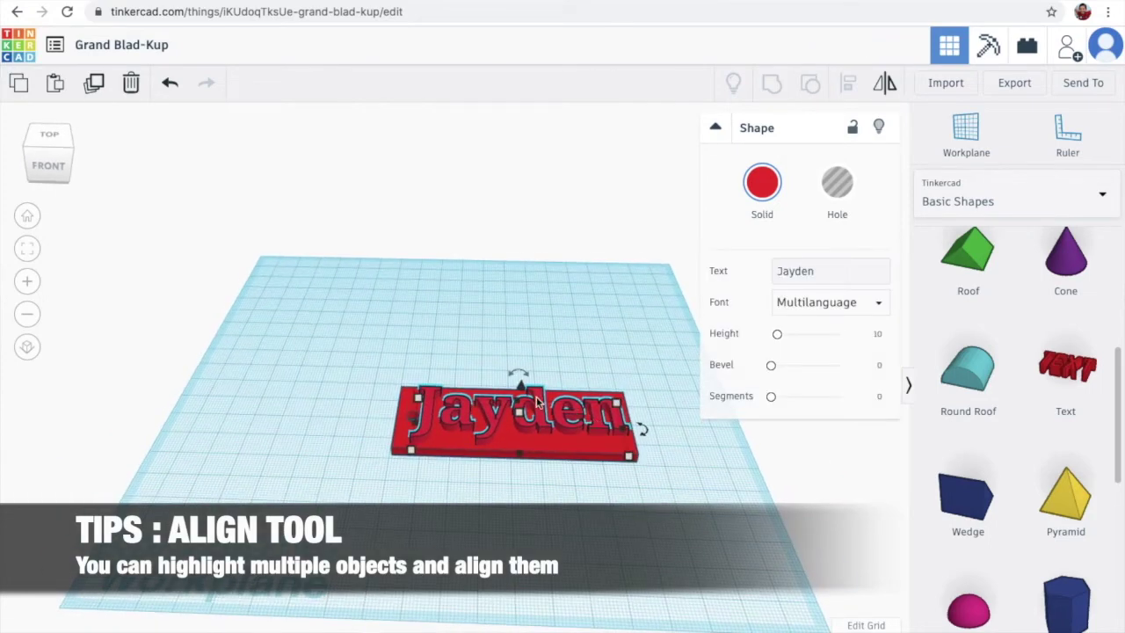
pyautogui.moveTo(523, 408)
pyautogui.moveTo(602, 415); pyautogui.dragTo(636, 445, button='right')
pyautogui.moveTo(516, 412); pyautogui.dragTo(500, 447)
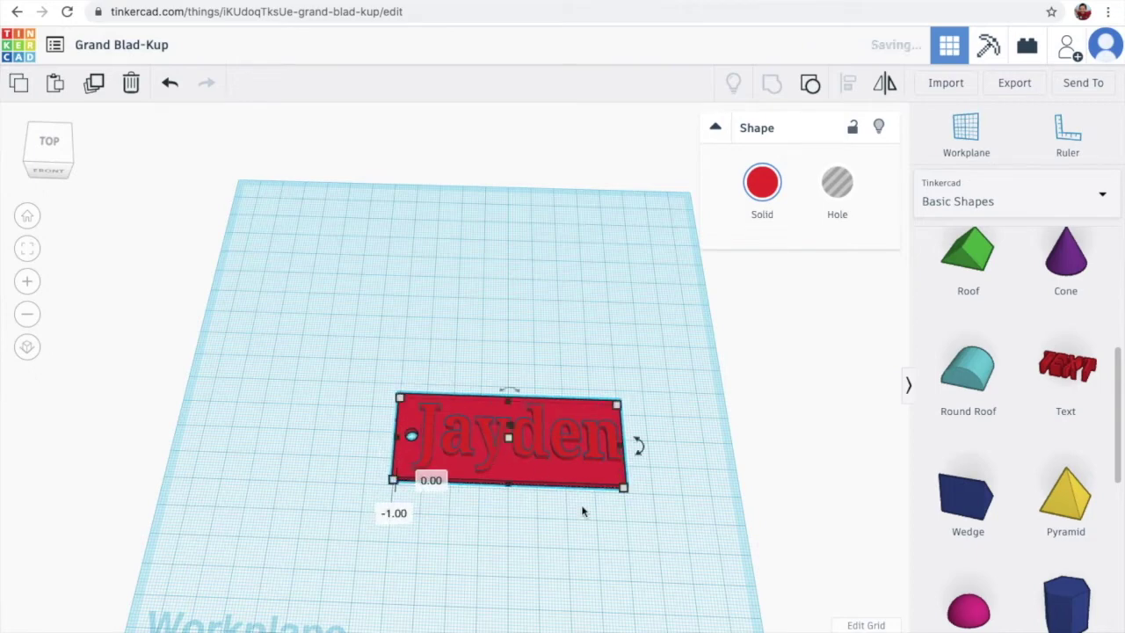
pyautogui.click(617, 587)
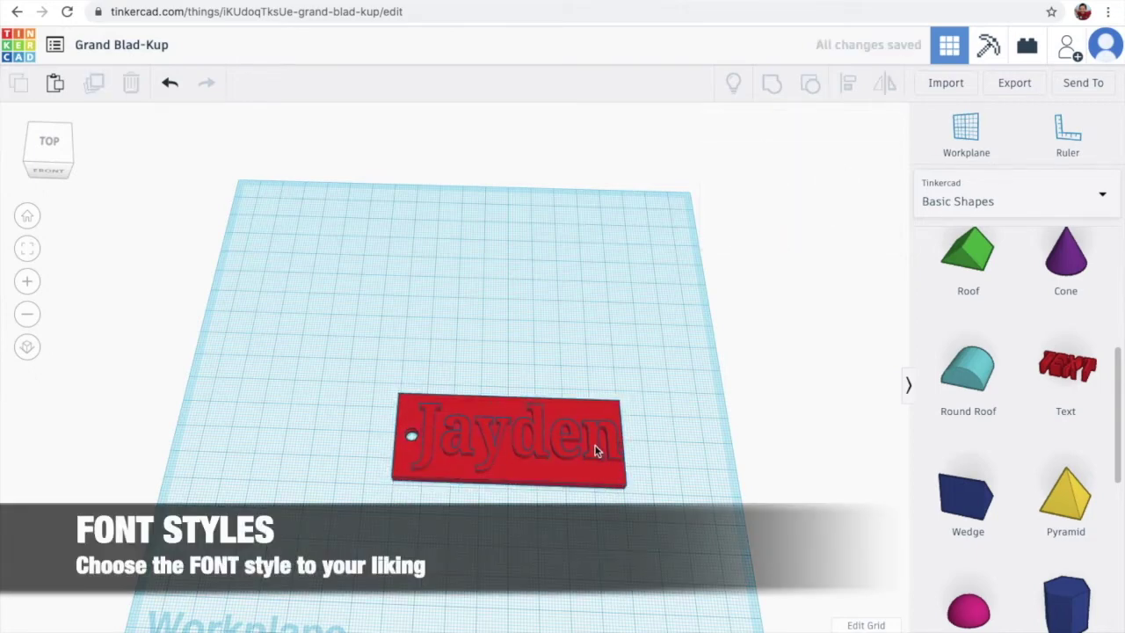
# - Set the name text's font to Sans after briefly trying Sans Mono
pyautogui.click(596, 450)
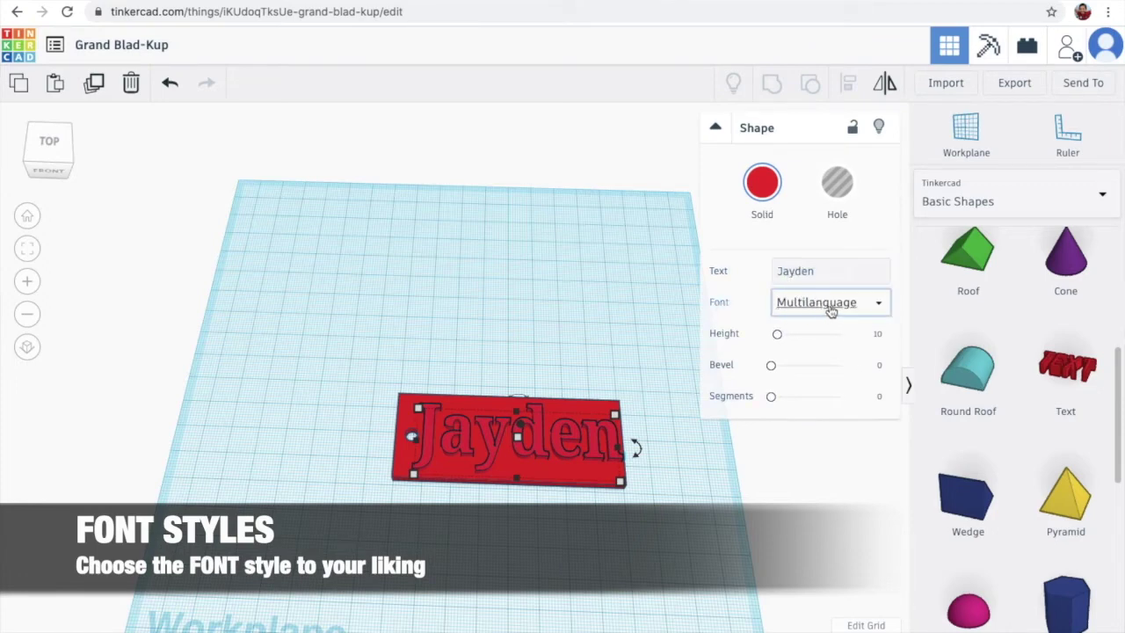
pyautogui.click(881, 304)
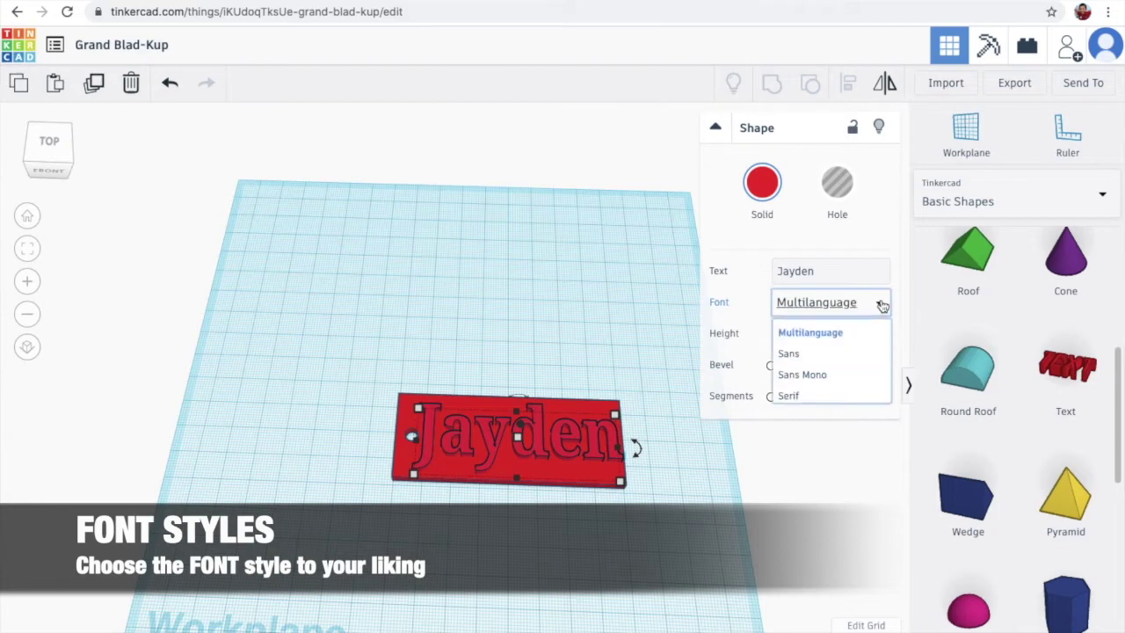
pyautogui.click(794, 363)
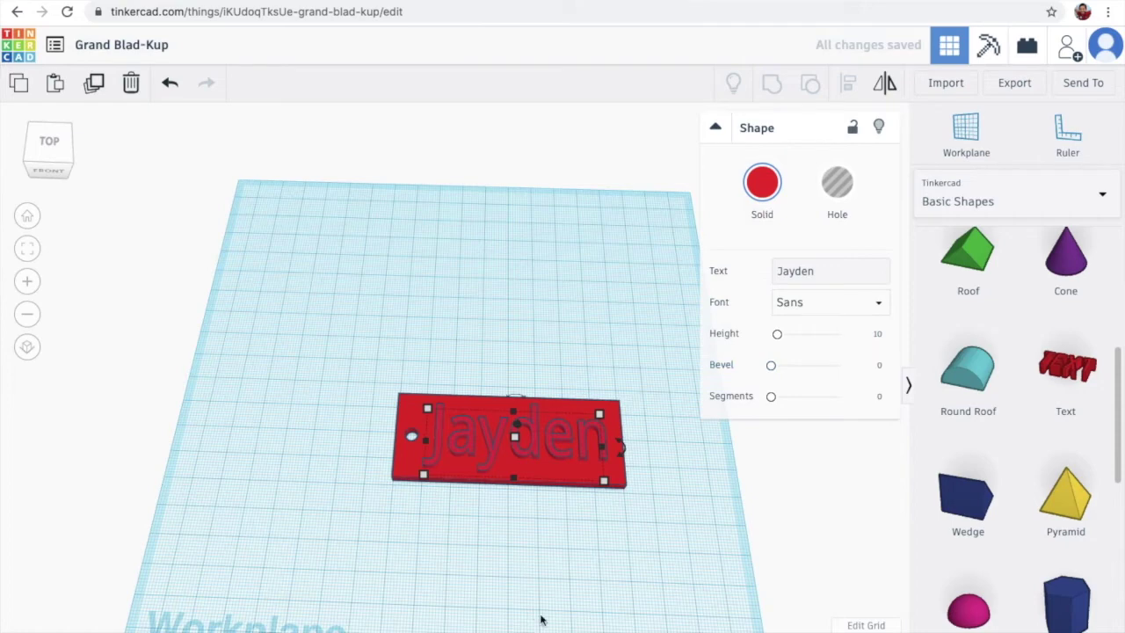
pyautogui.click(864, 301)
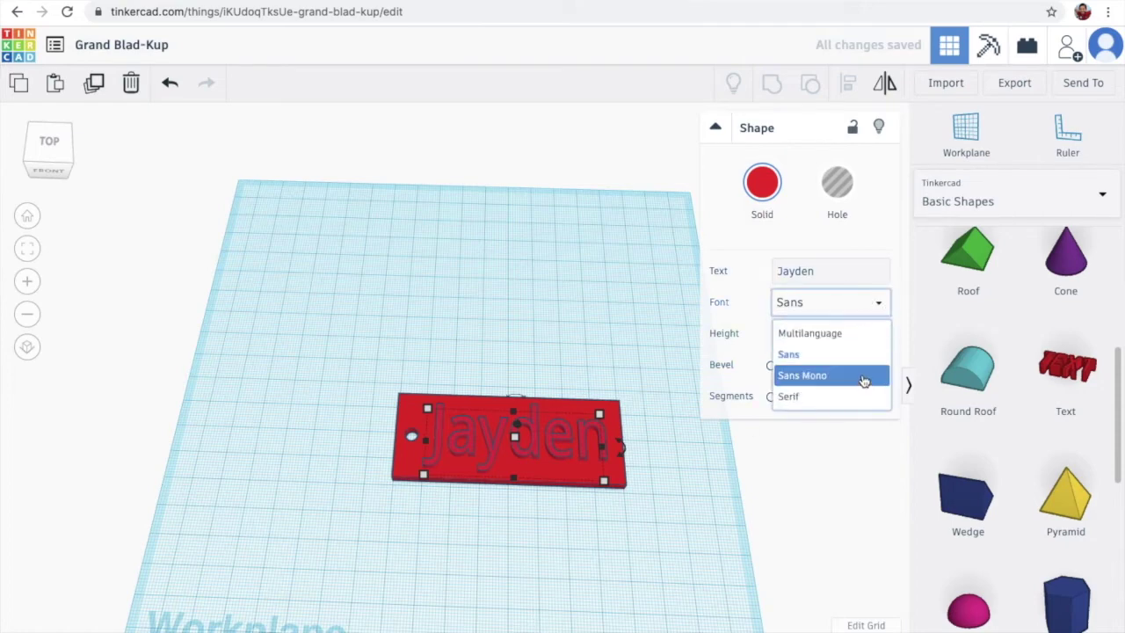
pyautogui.click(863, 380)
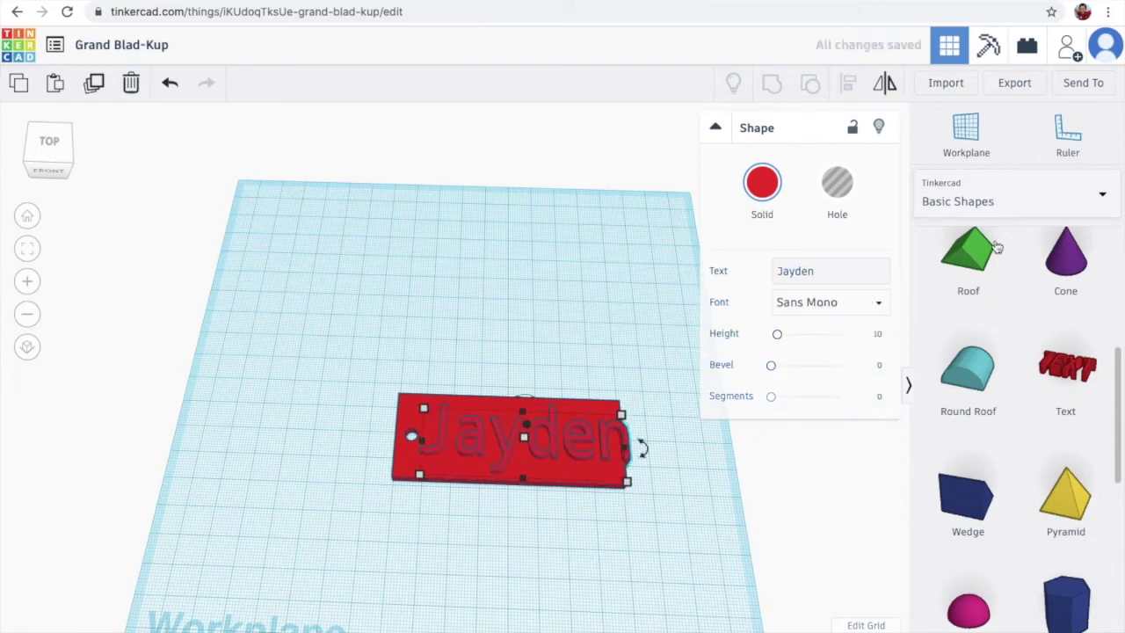
pyautogui.click(877, 303)
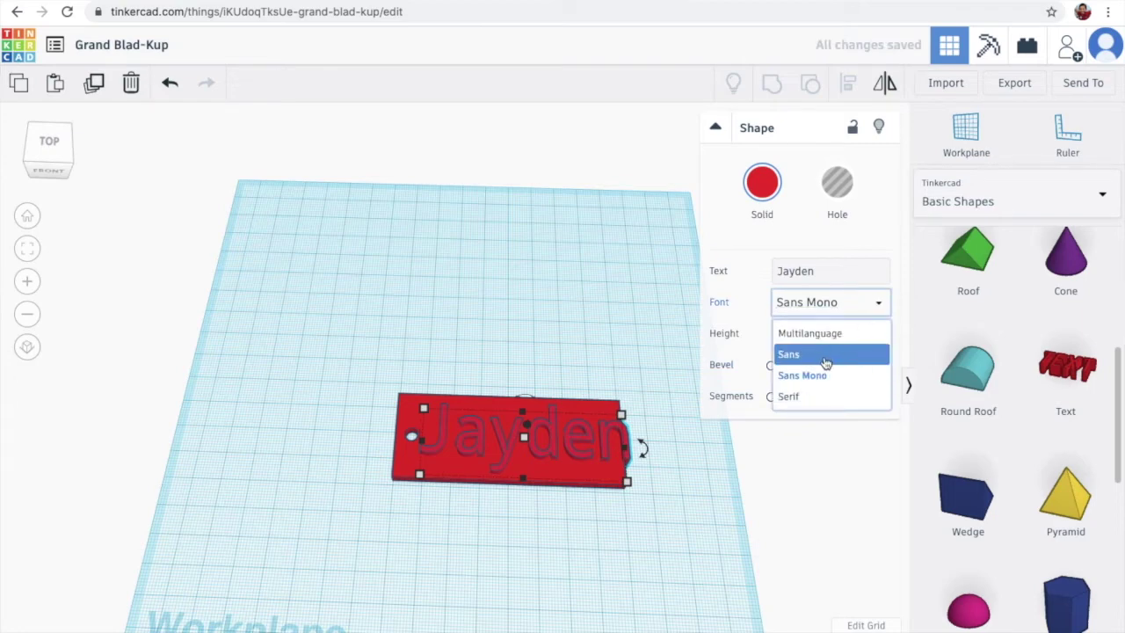
pyautogui.click(826, 355)
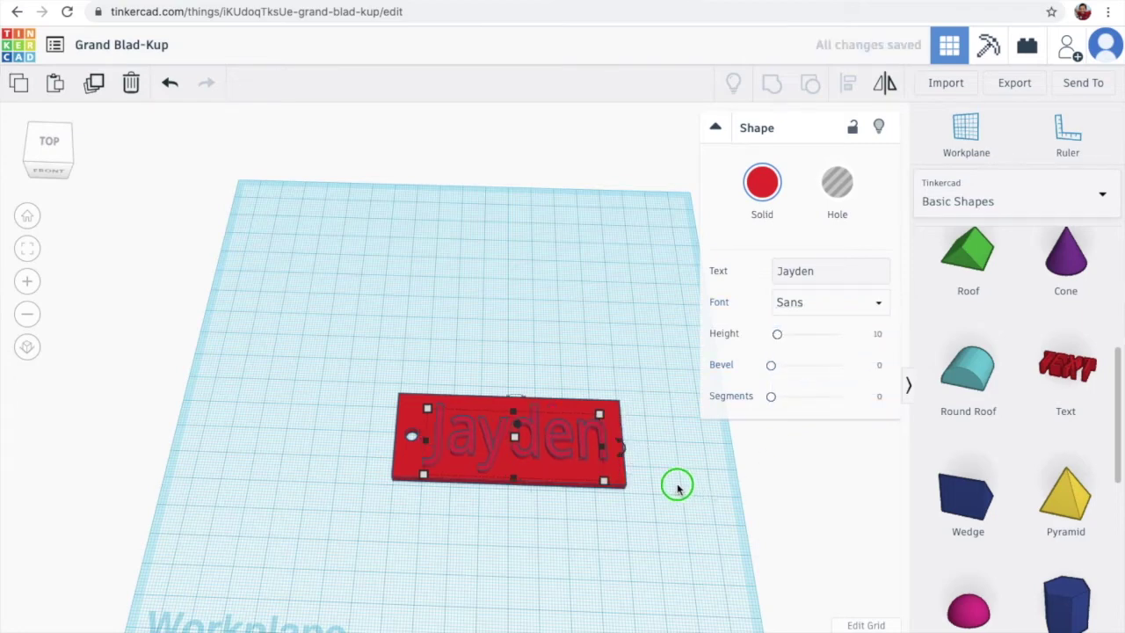
pyautogui.moveTo(675, 484); pyautogui.dragTo(615, 486, button='right')
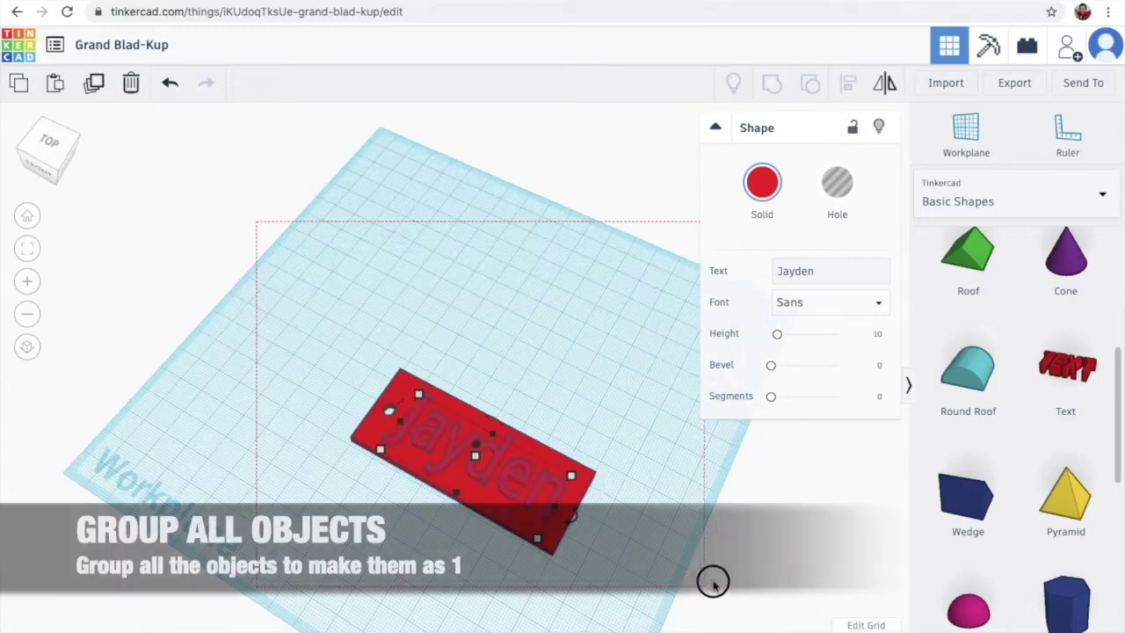
# - Box-select the base plate and 'Jayden' text and group them into one shape
pyautogui.moveTo(710, 580); pyautogui.dragTo(668, 580)
pyautogui.moveTo(659, 510); pyautogui.dragTo(650, 496)
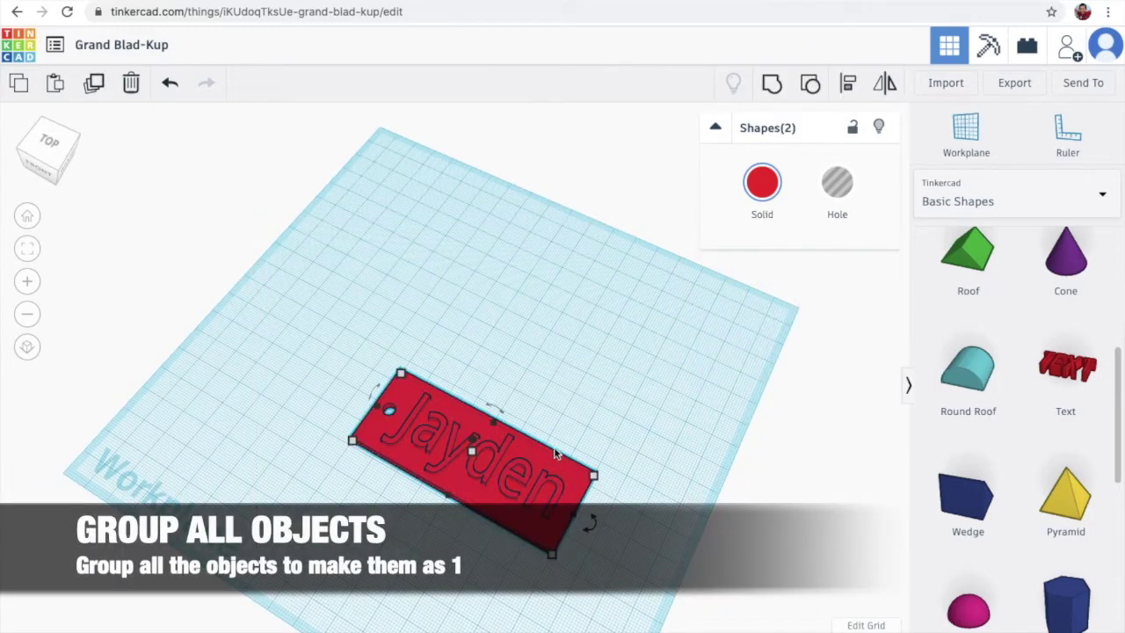
pyautogui.click(772, 83)
# - Nudge the grouped keychain up-left toward the workplane centre
pyautogui.moveTo(673, 409); pyautogui.dragTo(638, 425, button='right')
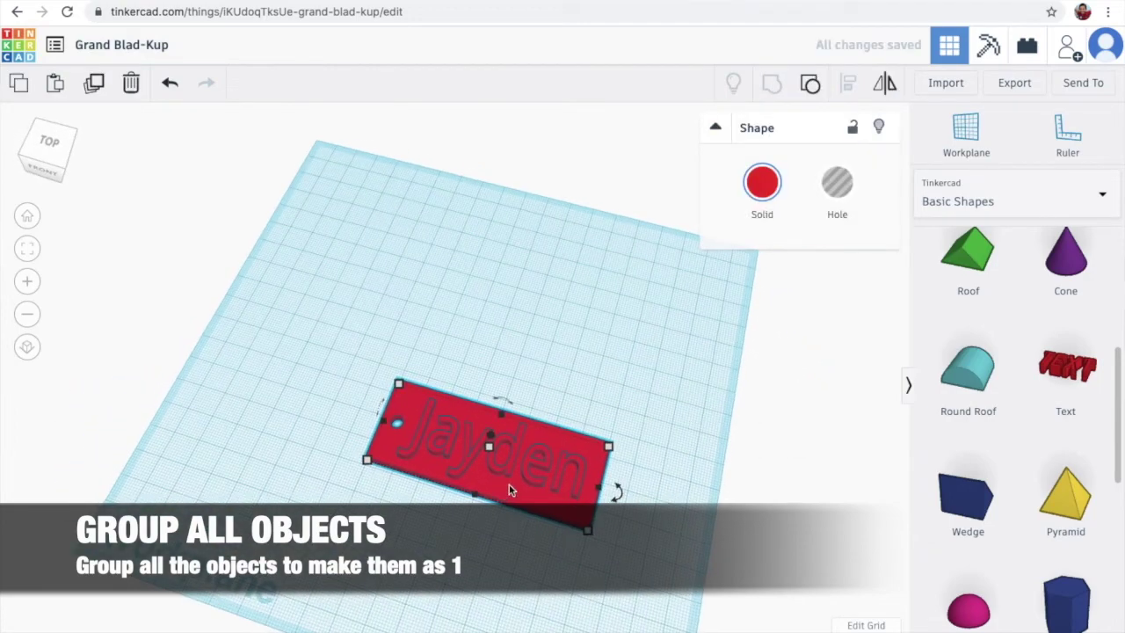
pyautogui.moveTo(549, 460); pyautogui.dragTo(531, 425)
pyautogui.moveTo(549, 255); pyautogui.dragTo(535, 242, button='right')
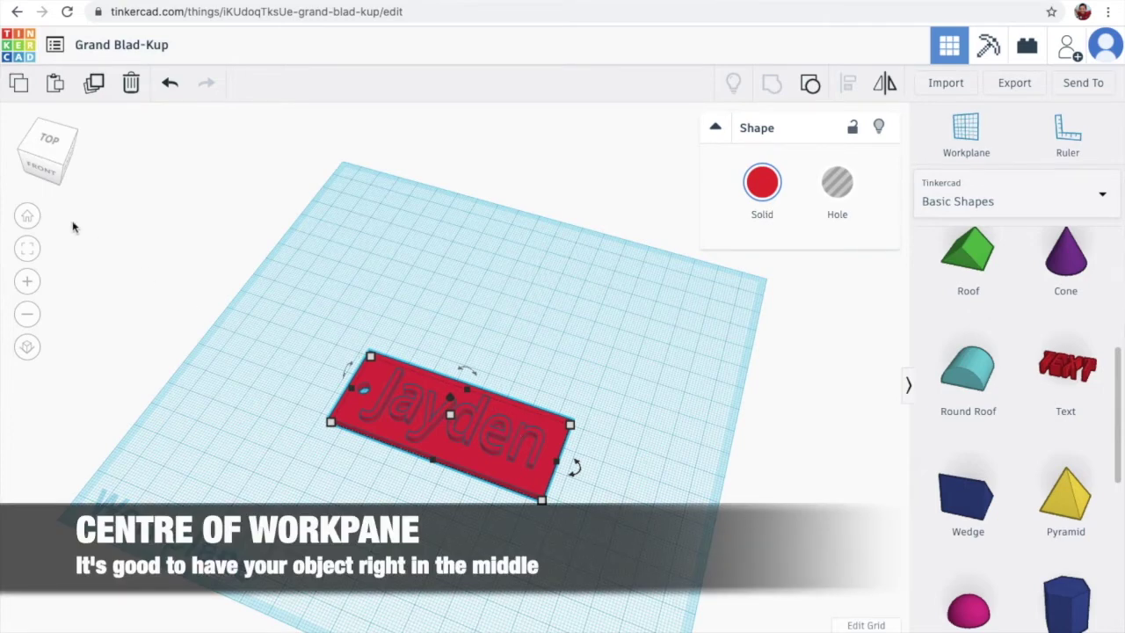
# - Centre the keychain by changing its 4.00 and -8.00 position offsets to 0
pyautogui.click(25, 217)
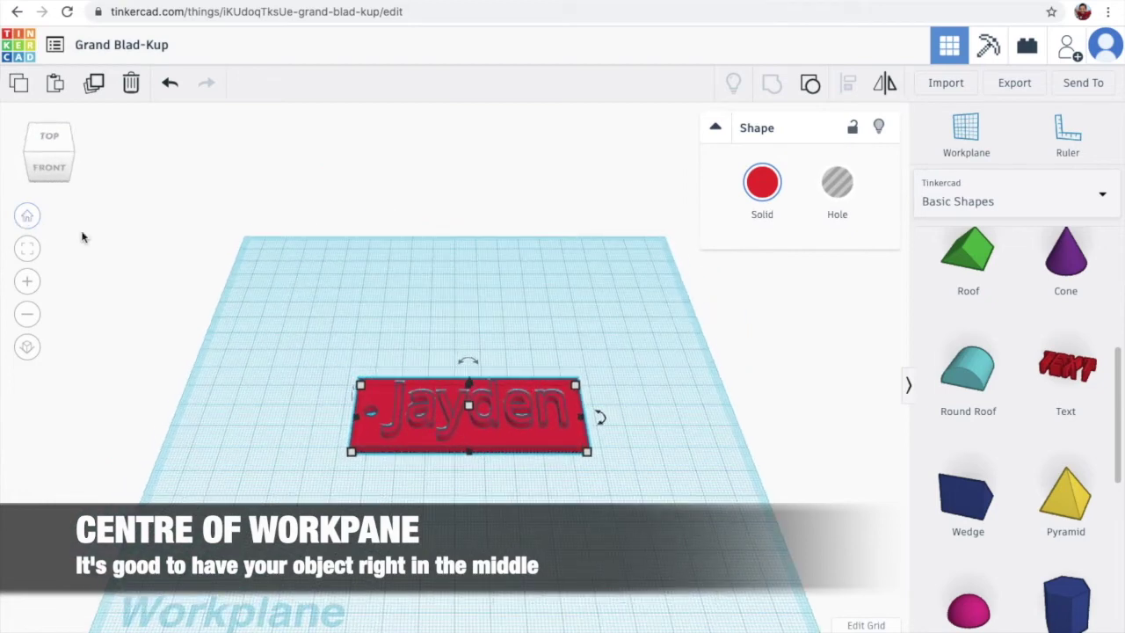
pyautogui.moveTo(517, 416); pyautogui.dragTo(494, 425)
pyautogui.click(626, 456)
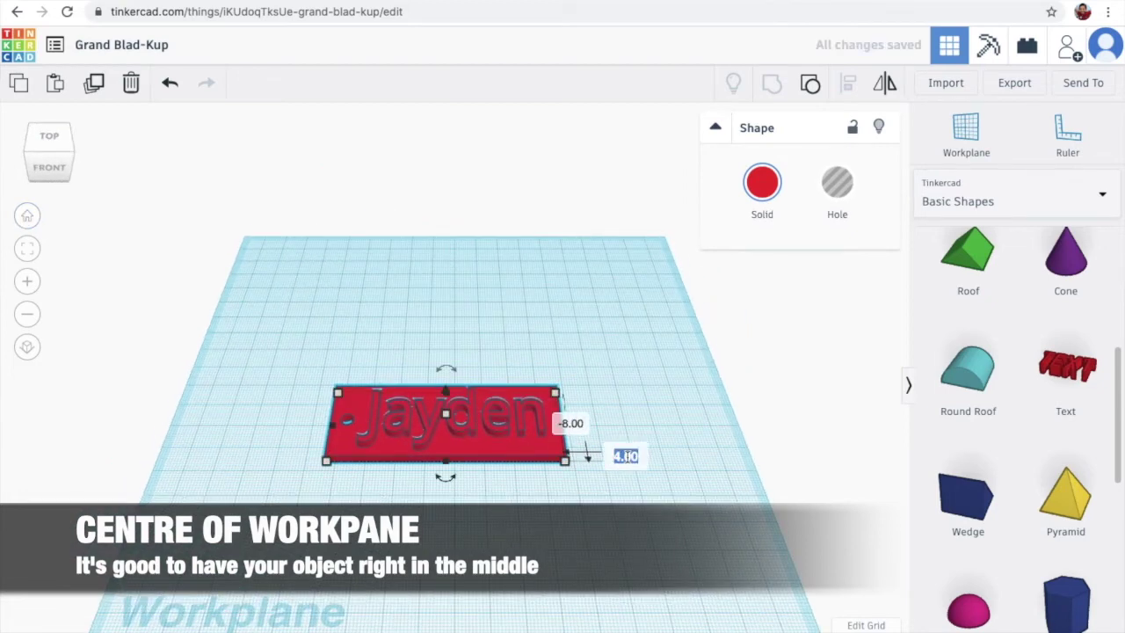
pyautogui.write('0')
pyautogui.press('Return')
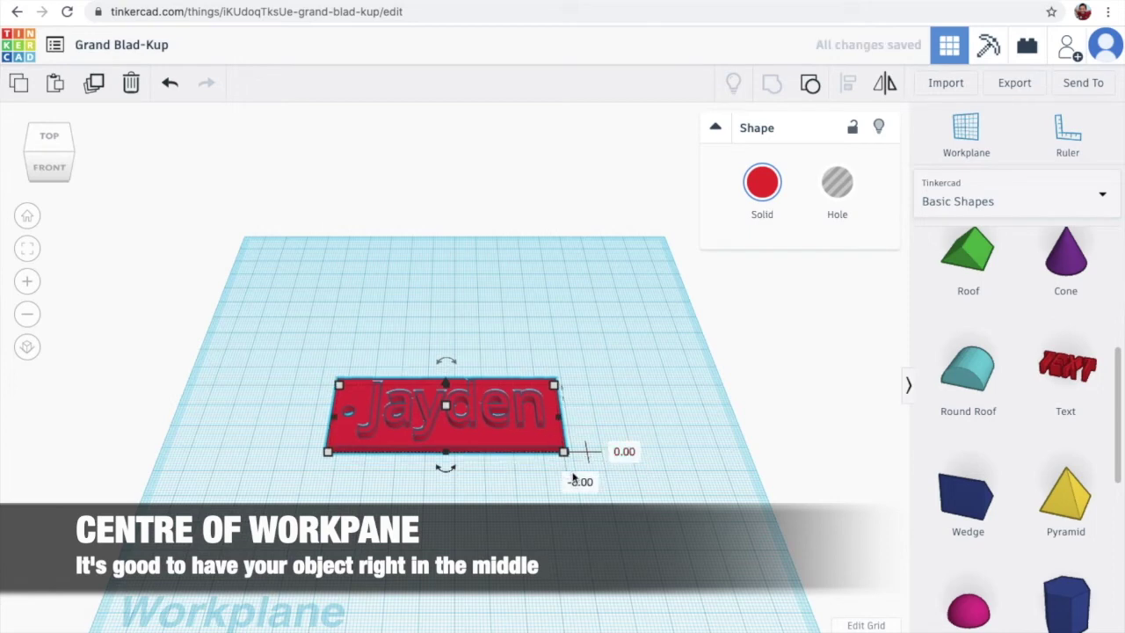
pyautogui.click(580, 482)
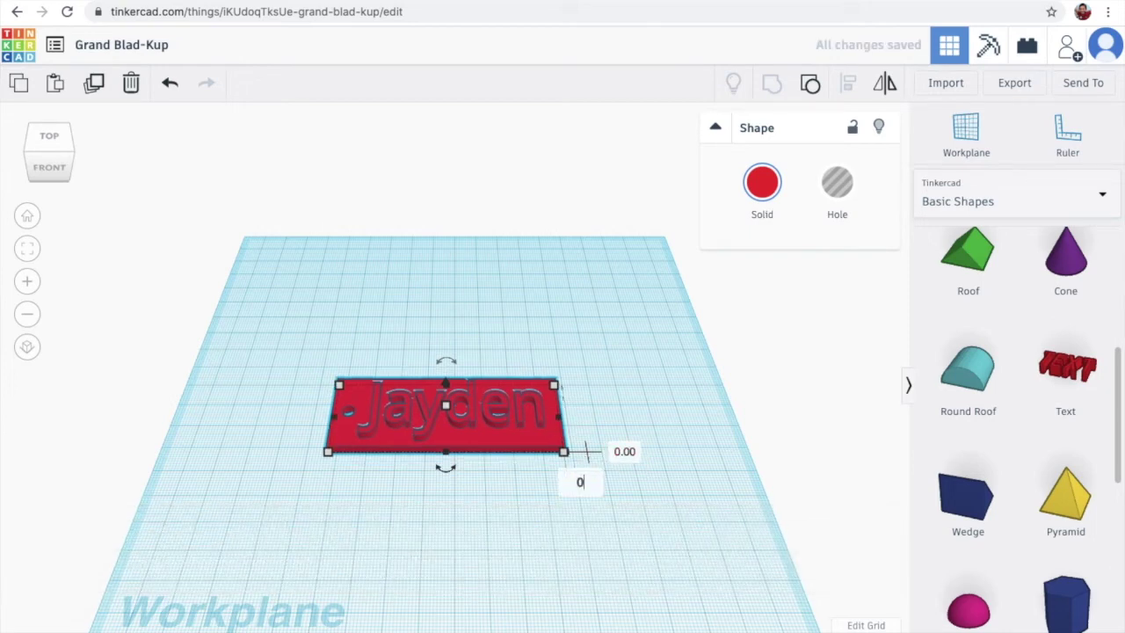
pyautogui.press('Return')
pyautogui.click(737, 591)
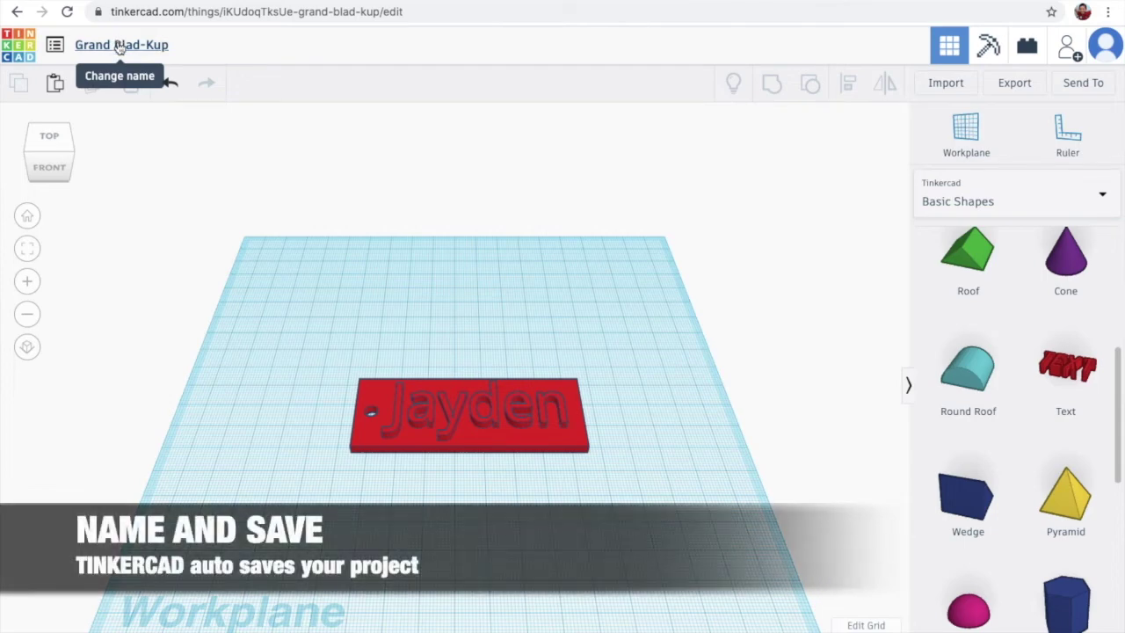
# - Replace the auto-generated design title with 'name tag'
pyautogui.click(119, 45)
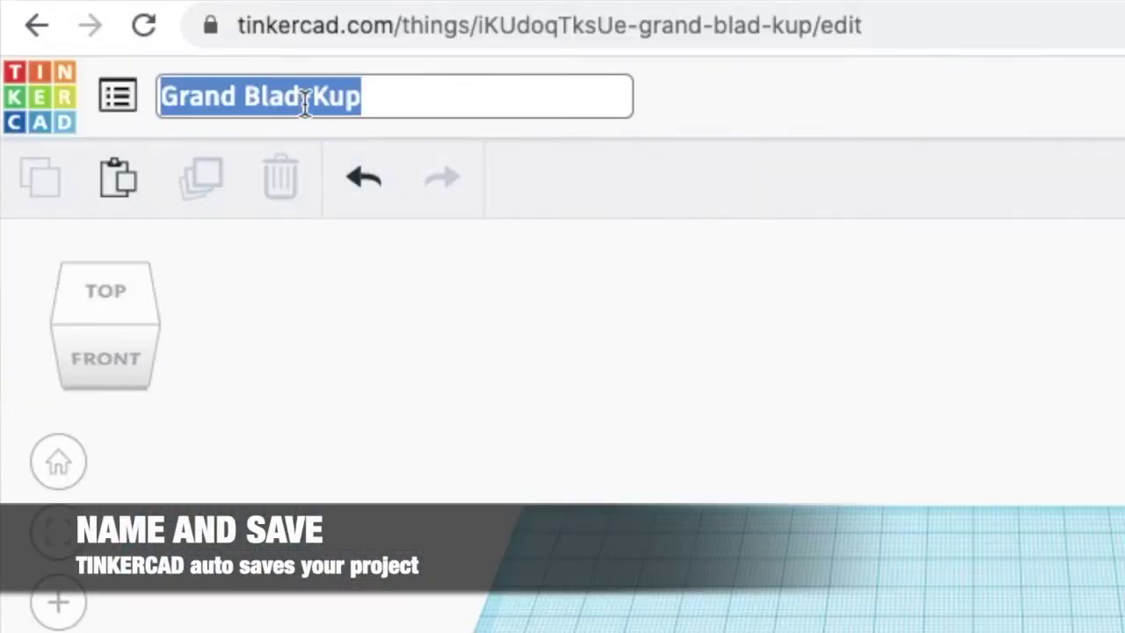
pyautogui.press('BackSpace')
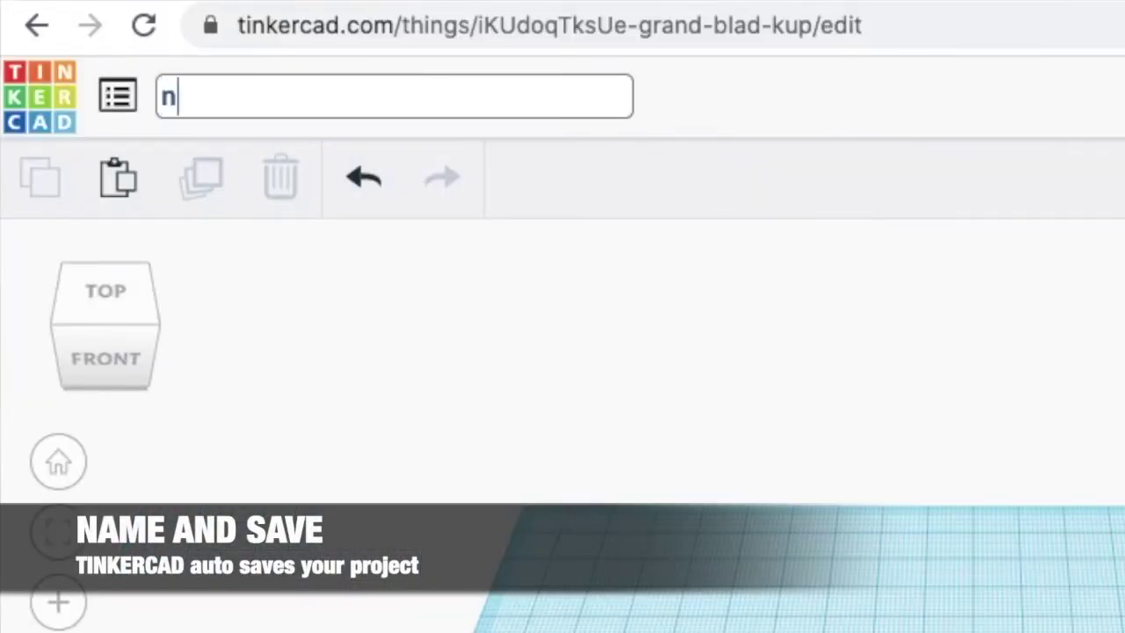
pyautogui.write('name t')
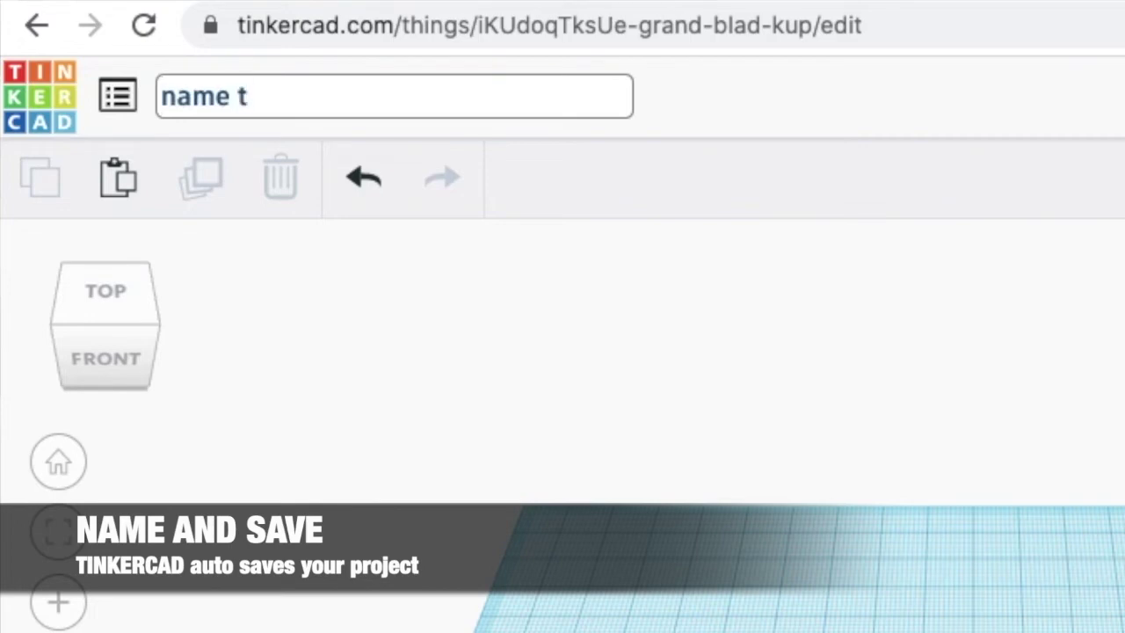
pyautogui.write('a')
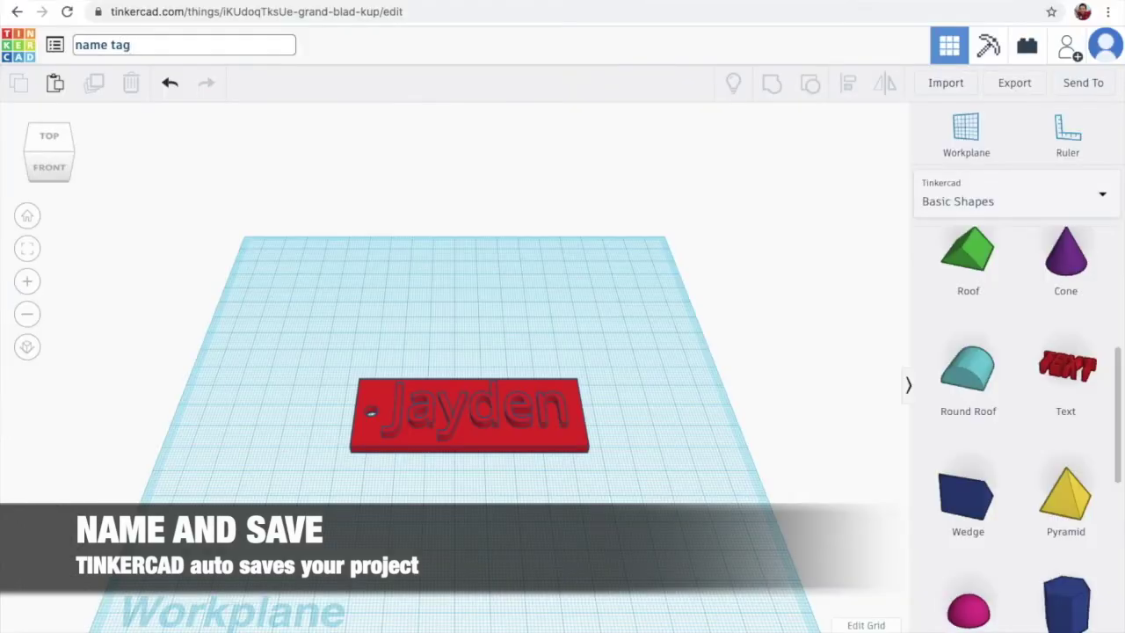
pyautogui.write('g')
pyautogui.press('Return')
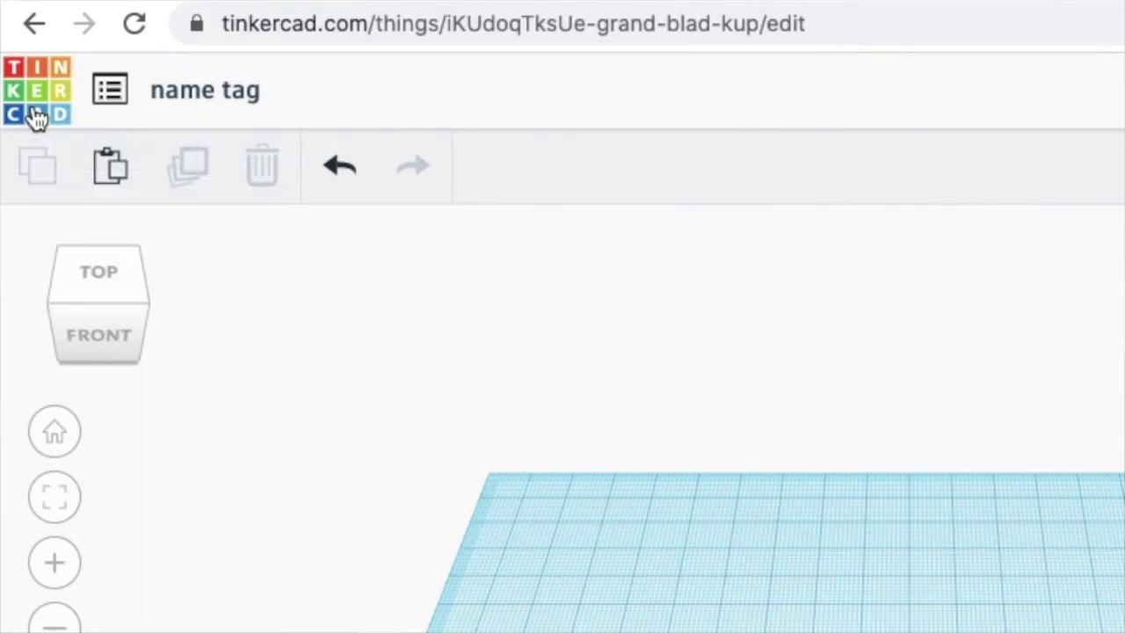
# - Return to the dashboard and view the 'name tag' design's preview page
pyautogui.click(35, 116)
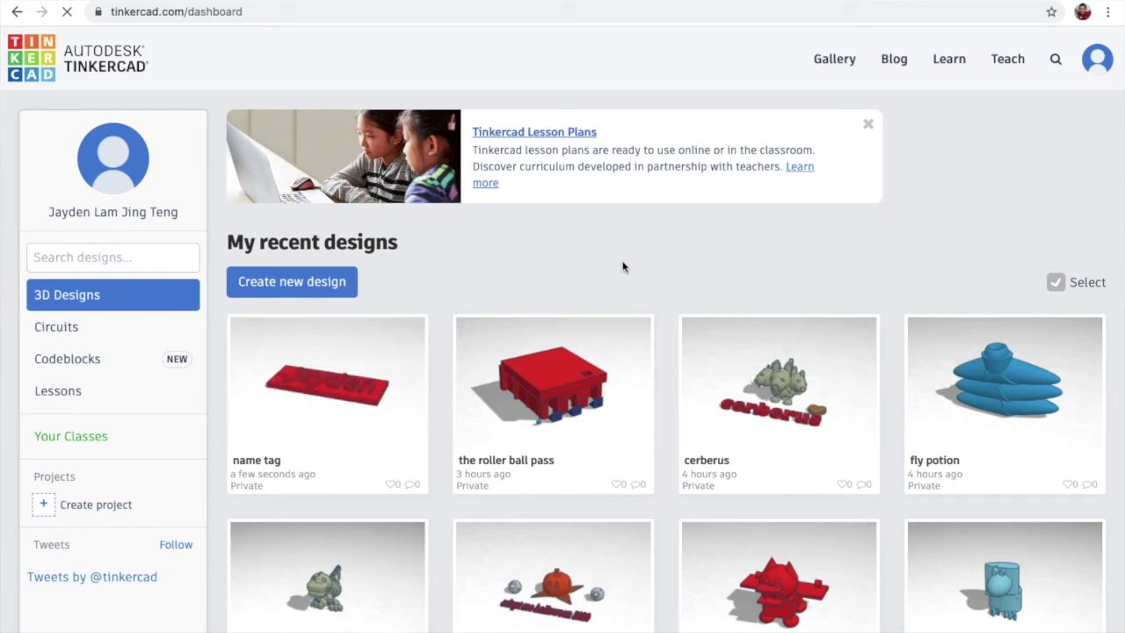
pyautogui.click(343, 389)
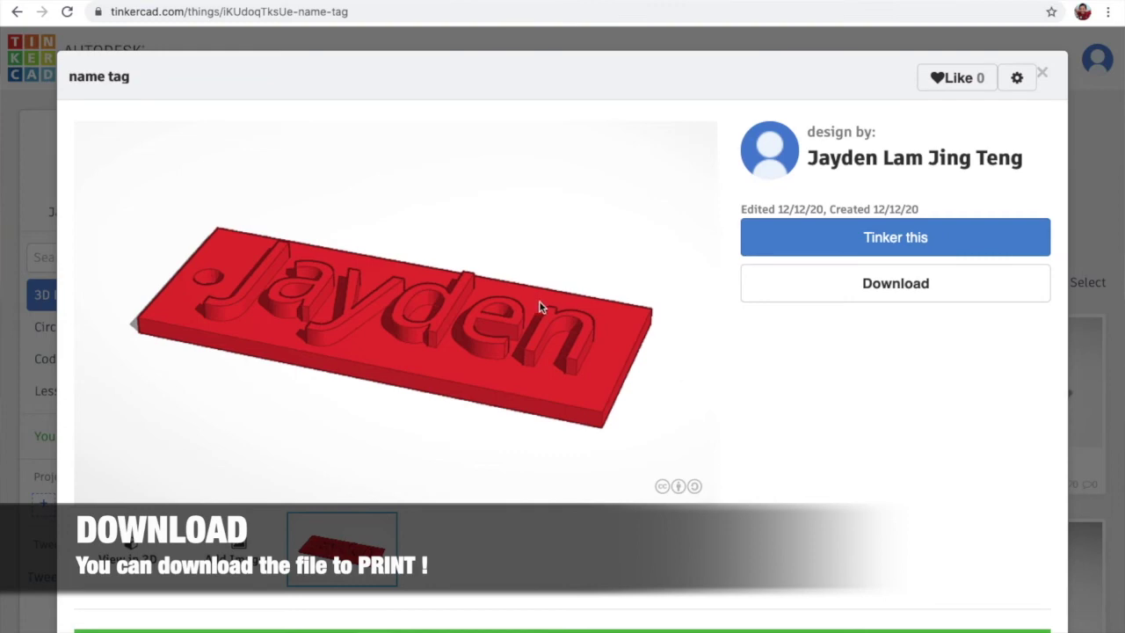
pyautogui.scroll(-2, 540, 307)
pyautogui.scroll(2, 539, 306)
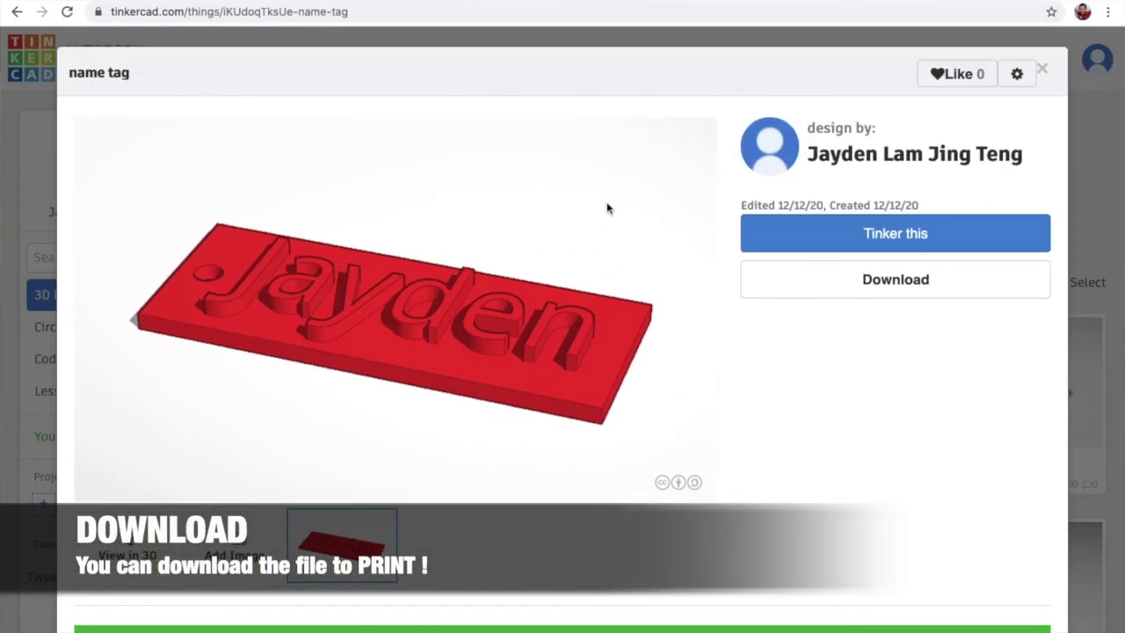